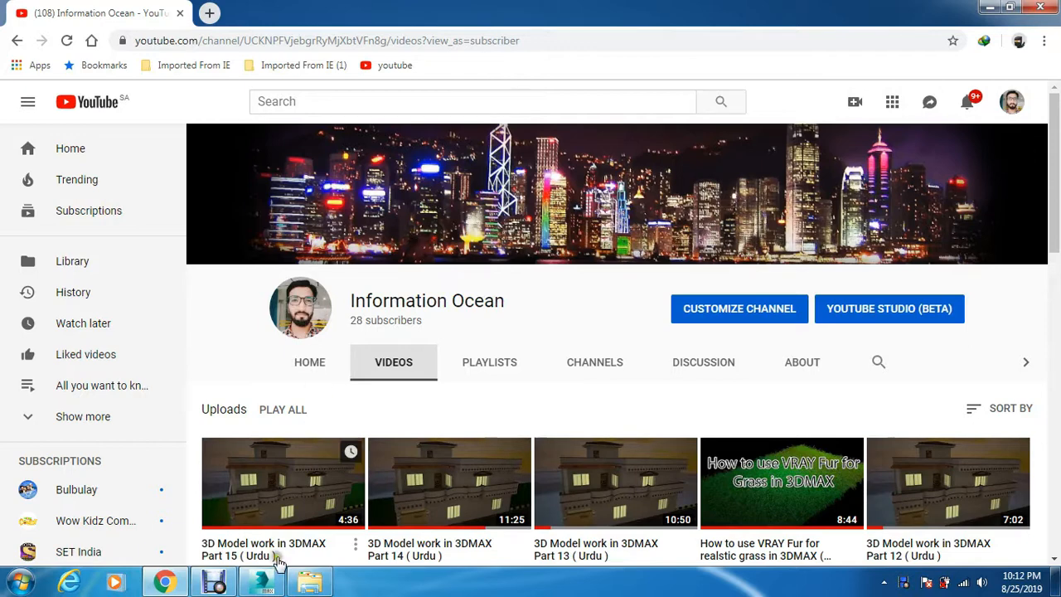
# Merge the erco-80022-000-en-max-03 scene file from the light folder into the house scene, placing the fixture in front of the house in the Top view
pyautogui.click(266, 582)
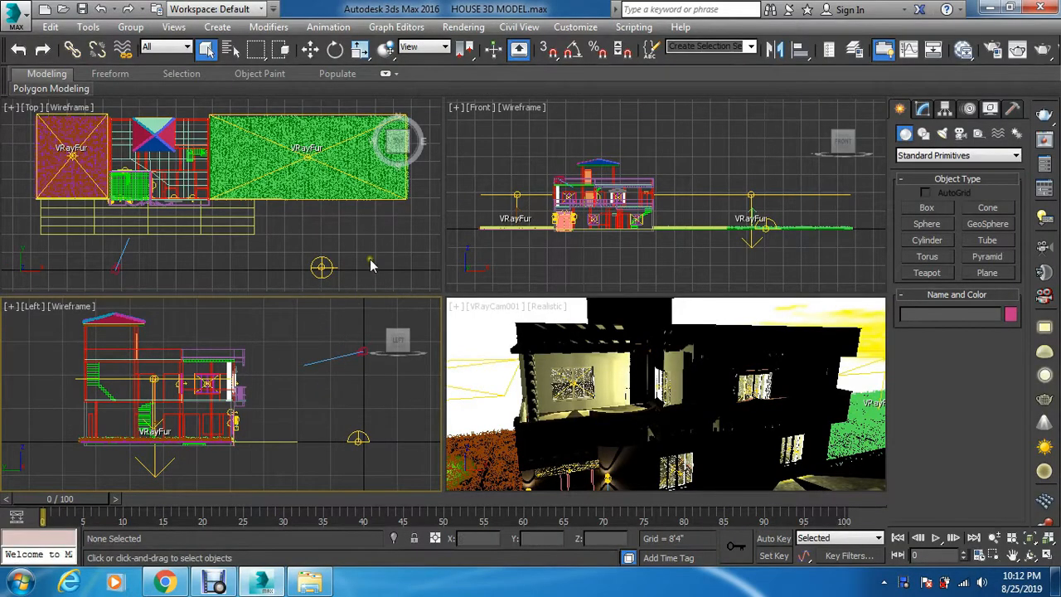
pyautogui.click(369, 257)
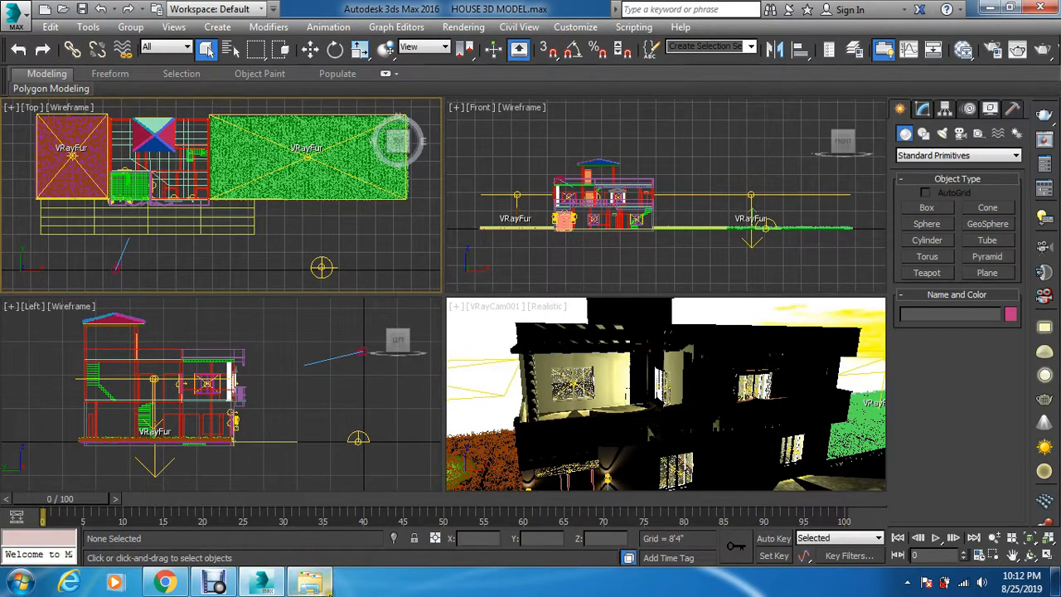
pyautogui.click(307, 585)
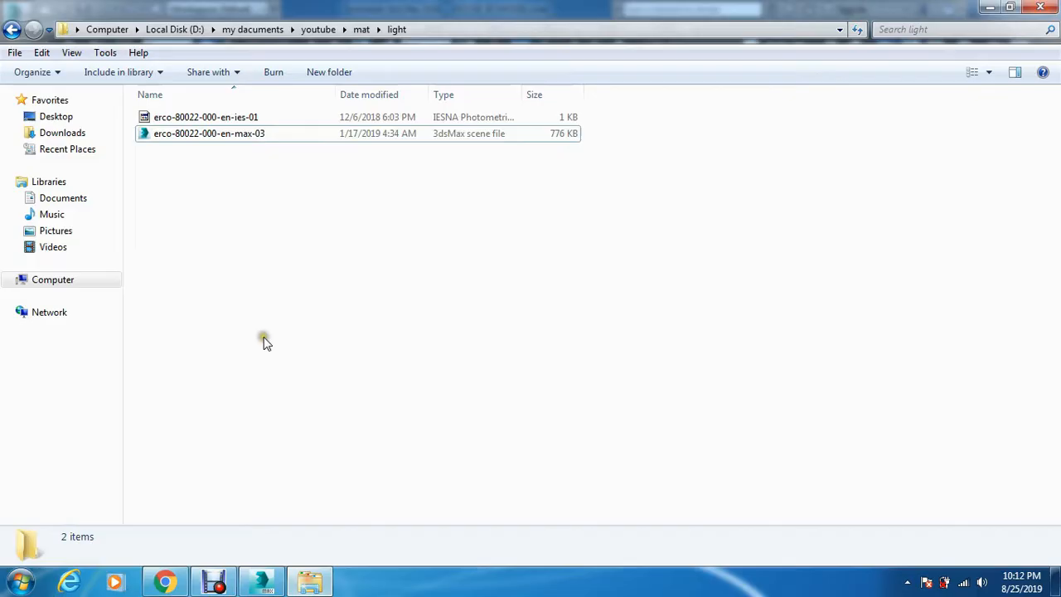
pyautogui.click(211, 138)
pyautogui.moveTo(211, 139); pyautogui.dragTo(343, 240)
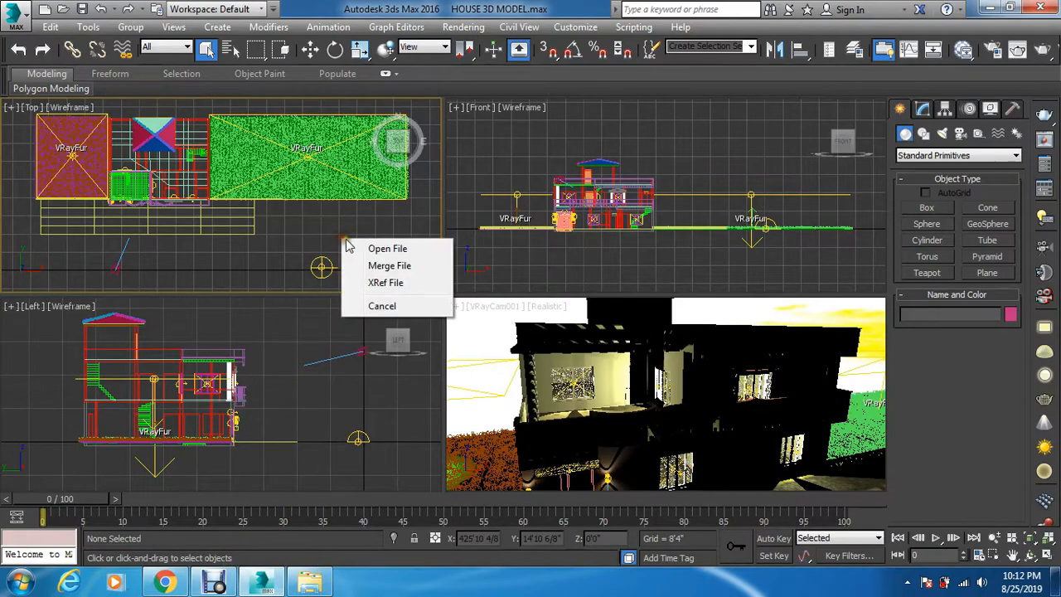
pyautogui.click(370, 266)
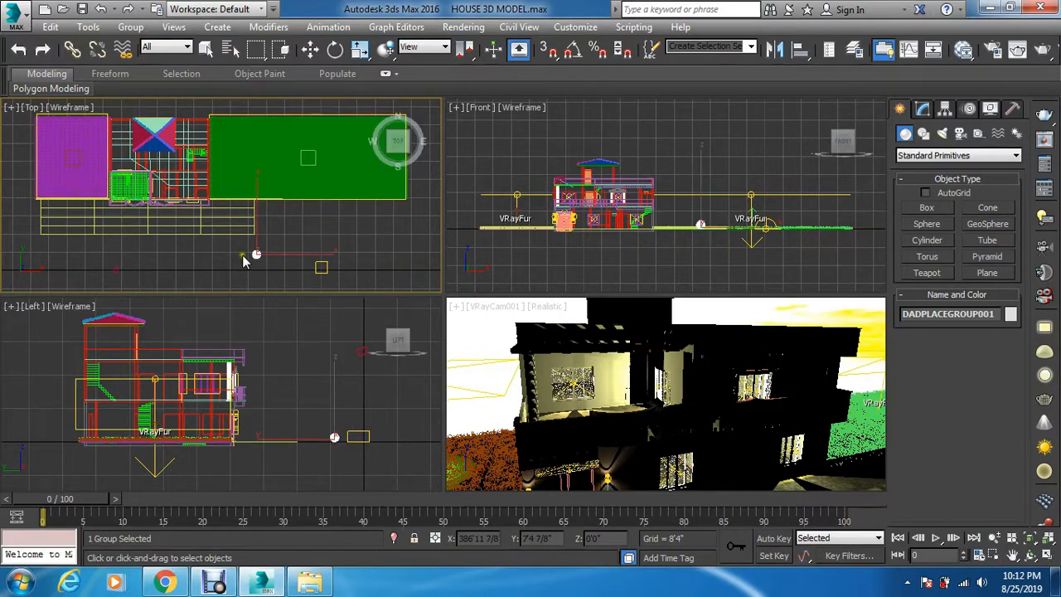
pyautogui.click(242, 255)
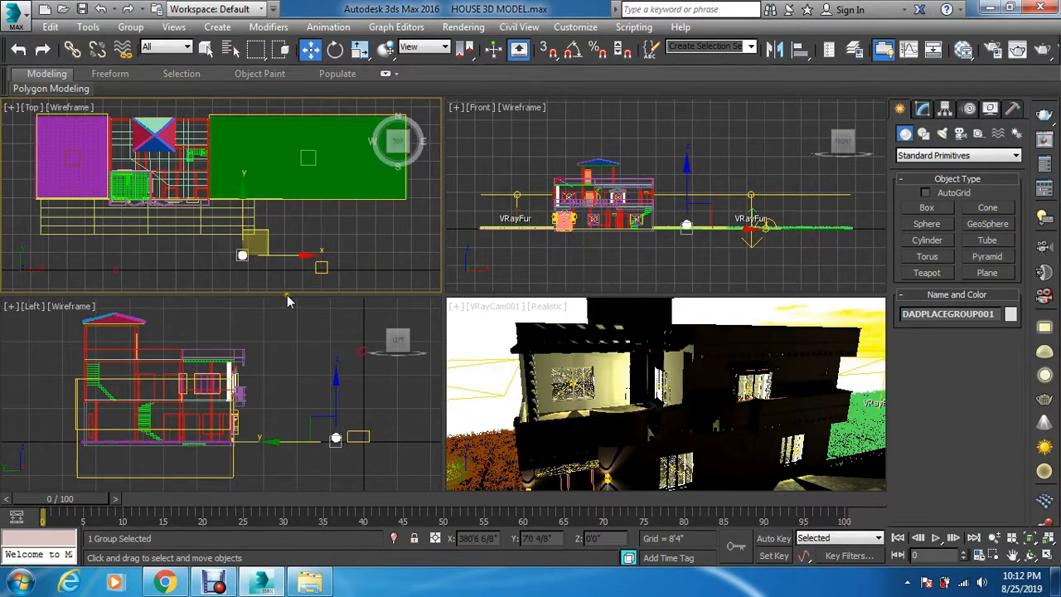
# Raise the merged light fixture to a Z height of about 7'4" in the maximized Left view and hide the grid
pyautogui.click(349, 438)
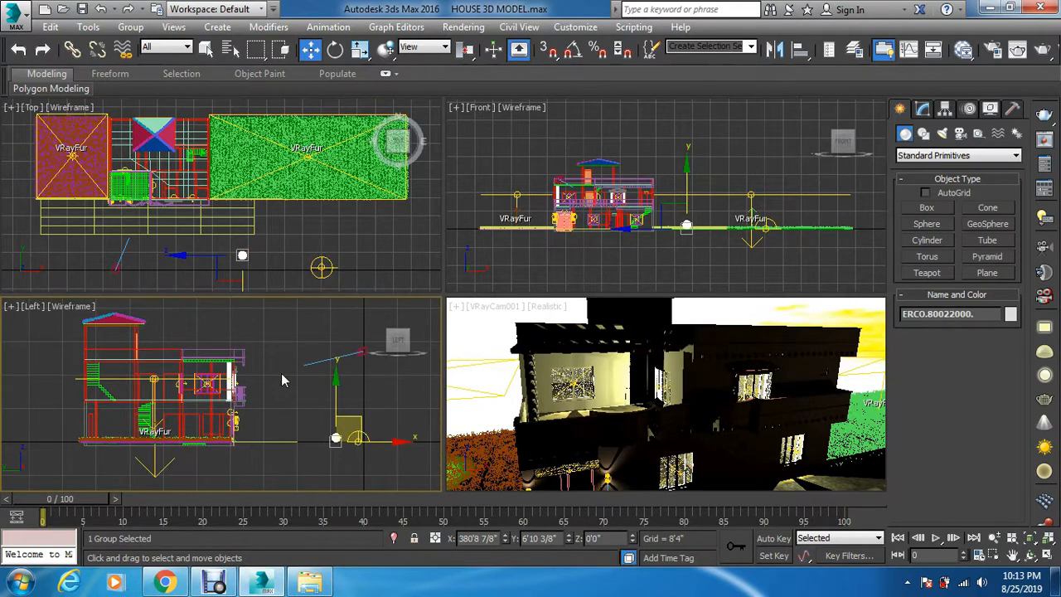
pyautogui.hotkey('alt', 'w')
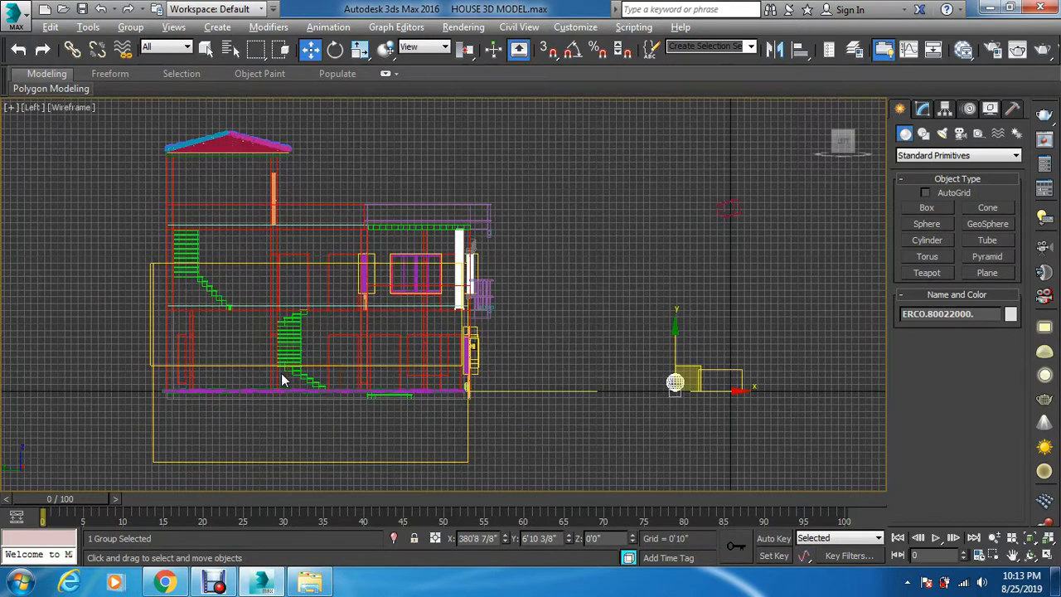
pyautogui.moveTo(673, 342); pyautogui.dragTo(682, 284)
pyautogui.press('g')
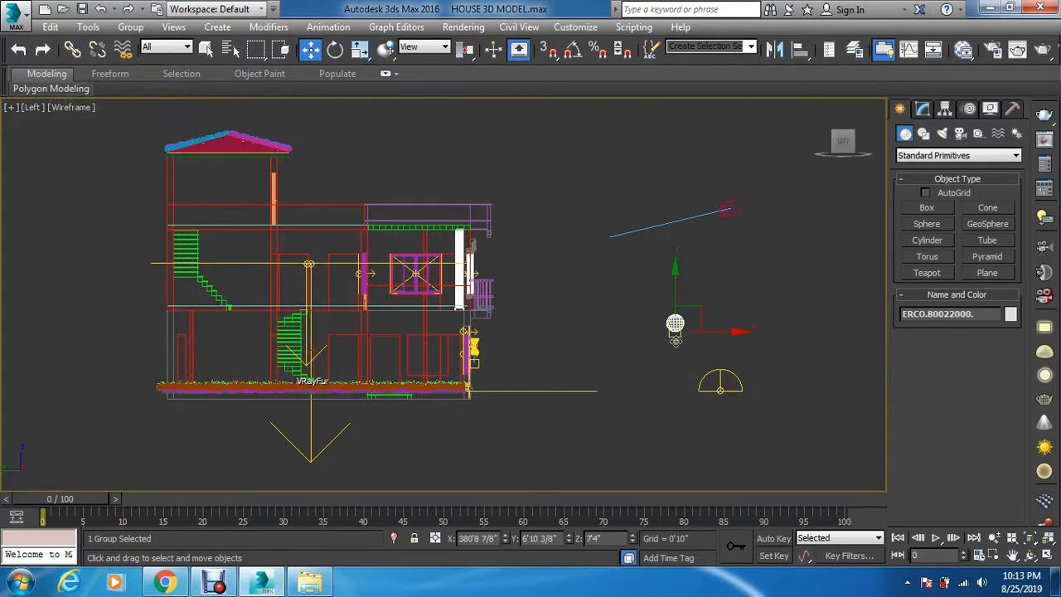
# Mirror the light fixture about the Y axis with No Clone so its lamp faces downward
pyautogui.scroll(5, 667, 354)
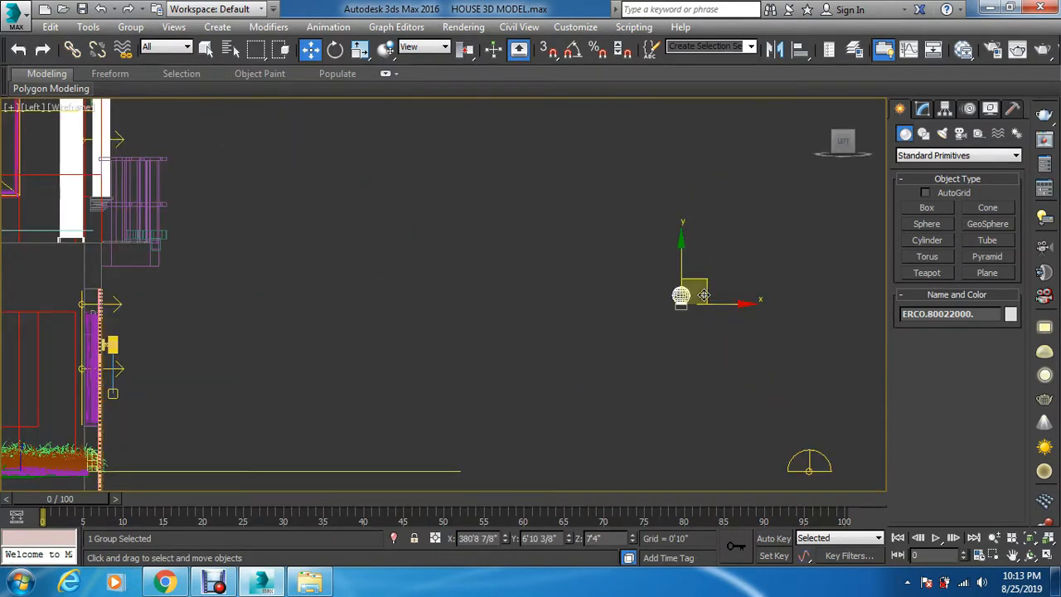
pyautogui.click(772, 51)
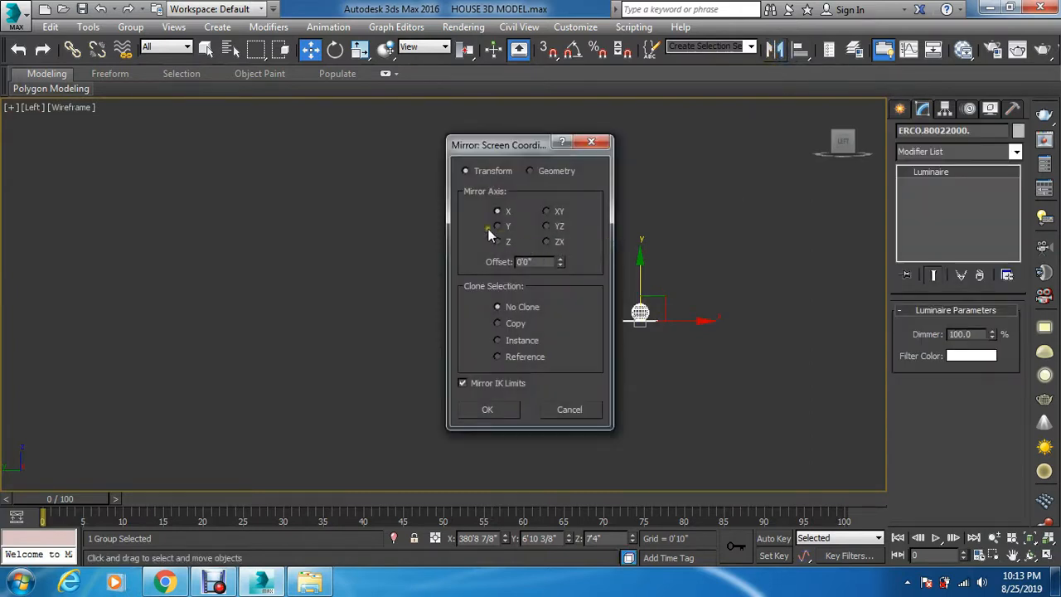
pyautogui.click(497, 226)
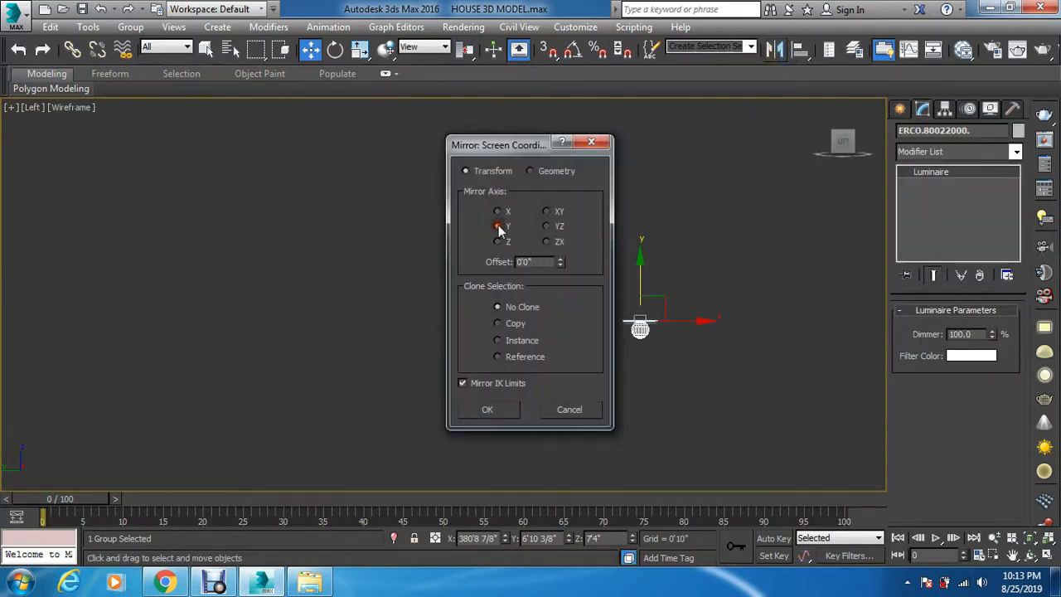
pyautogui.click(489, 409)
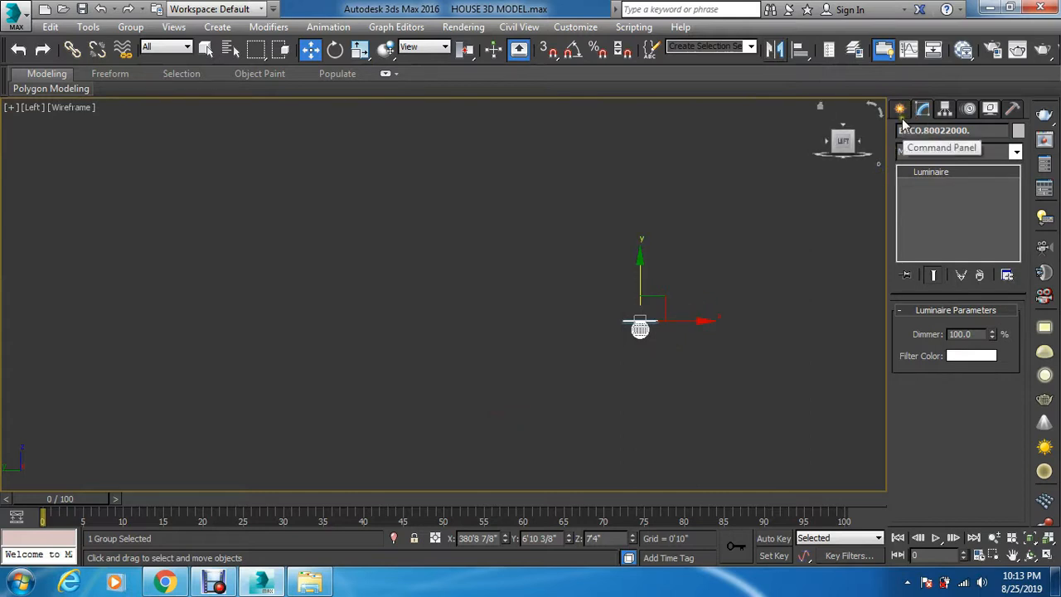
# Create a targeted VRayIES light in the Left view, starting at the fixture's lamp and aiming straight down below ground level
pyautogui.moveTo(666, 369); pyautogui.dragTo(665, 334, button='middle')
pyautogui.scroll(-5, 665, 327)
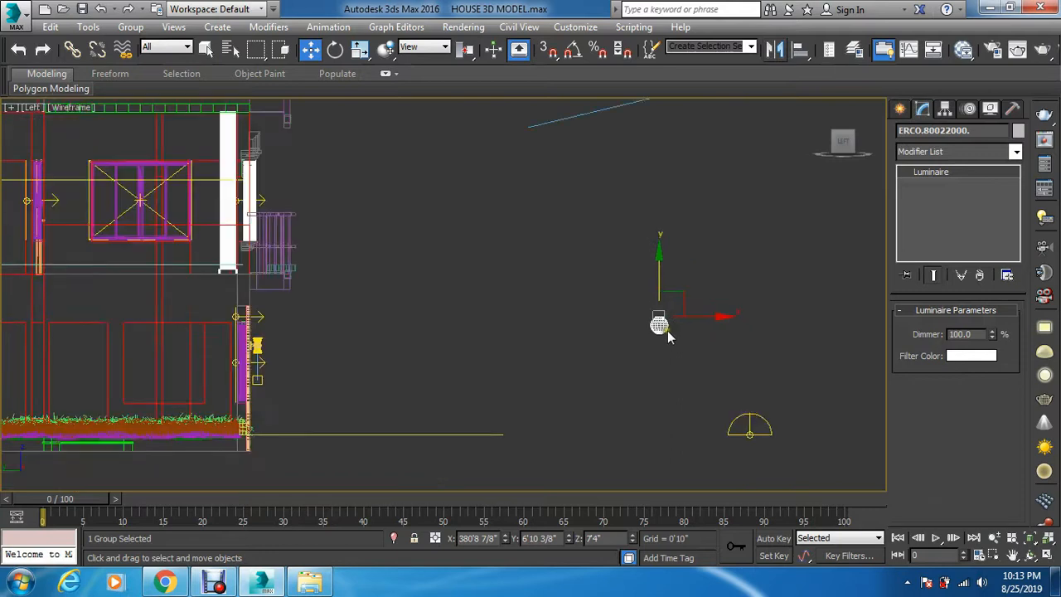
pyautogui.click(899, 108)
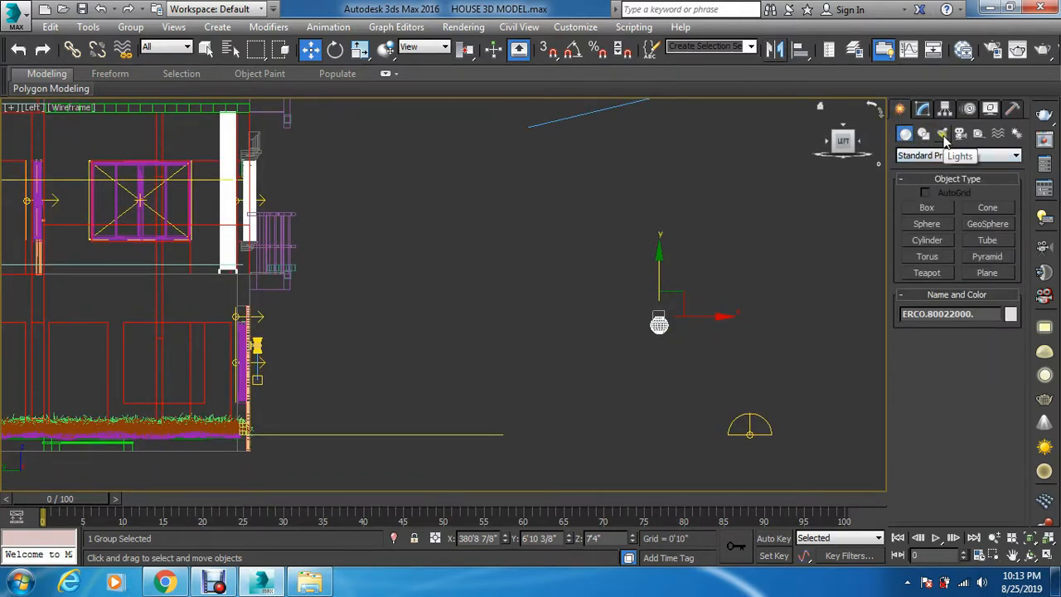
pyautogui.click(941, 134)
pyautogui.click(943, 156)
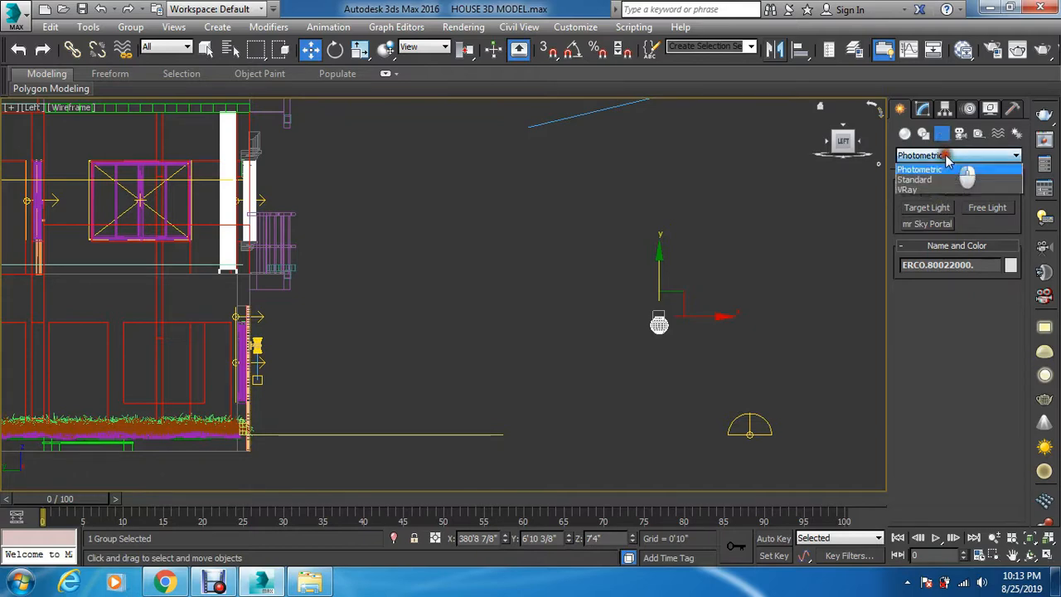
pyautogui.click(921, 192)
pyautogui.click(987, 208)
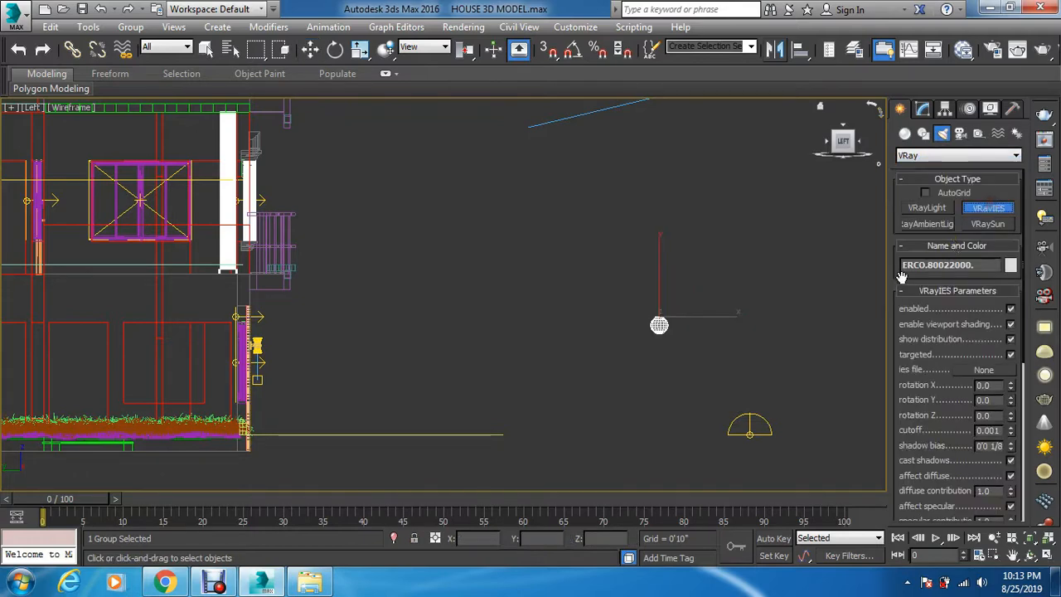
pyautogui.click(659, 324)
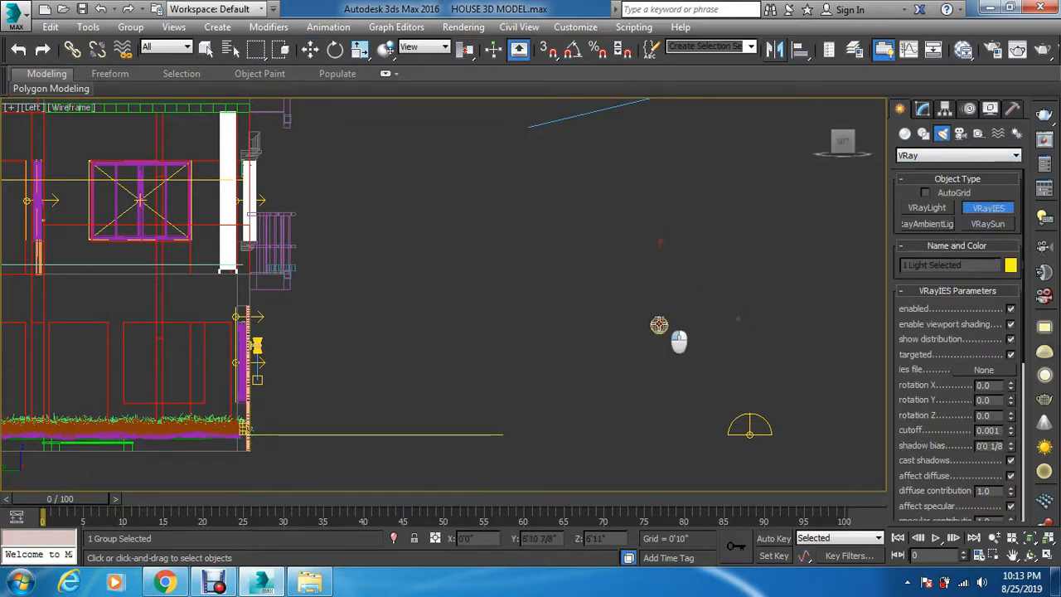
pyautogui.moveTo(659, 324); pyautogui.dragTo(659, 473)
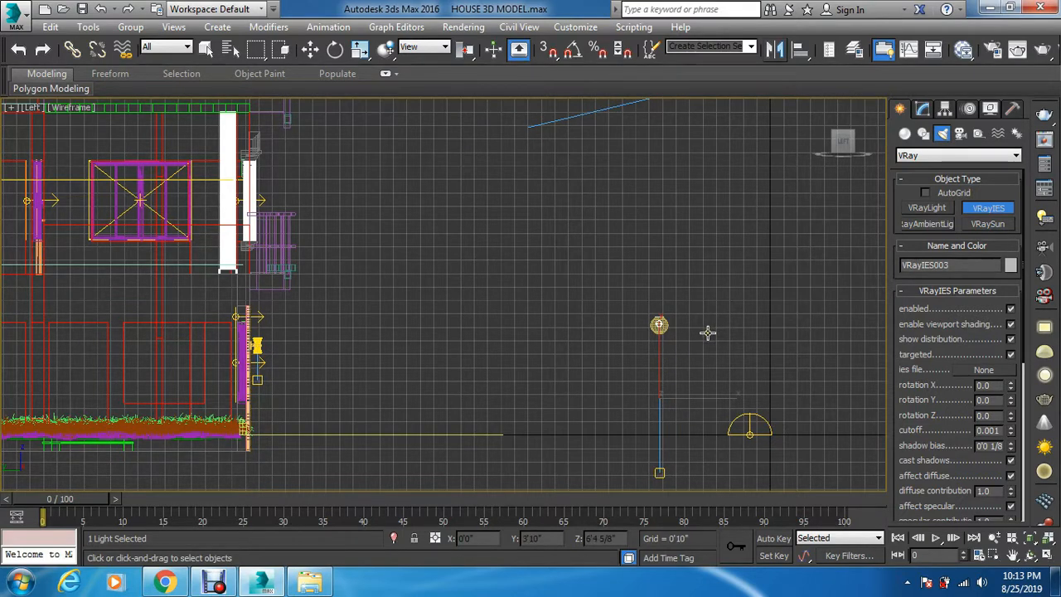
pyautogui.press('w')
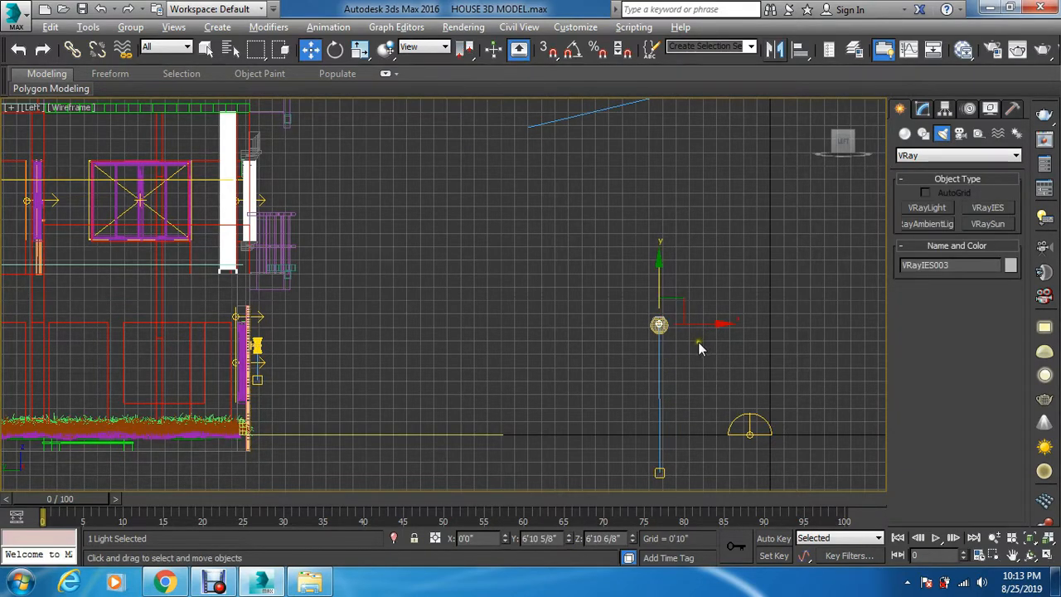
# Select the VRayIES light together with its target and move both along X to about 357'8", near the fixture in the Top view
pyautogui.hotkey('alt', 'w')
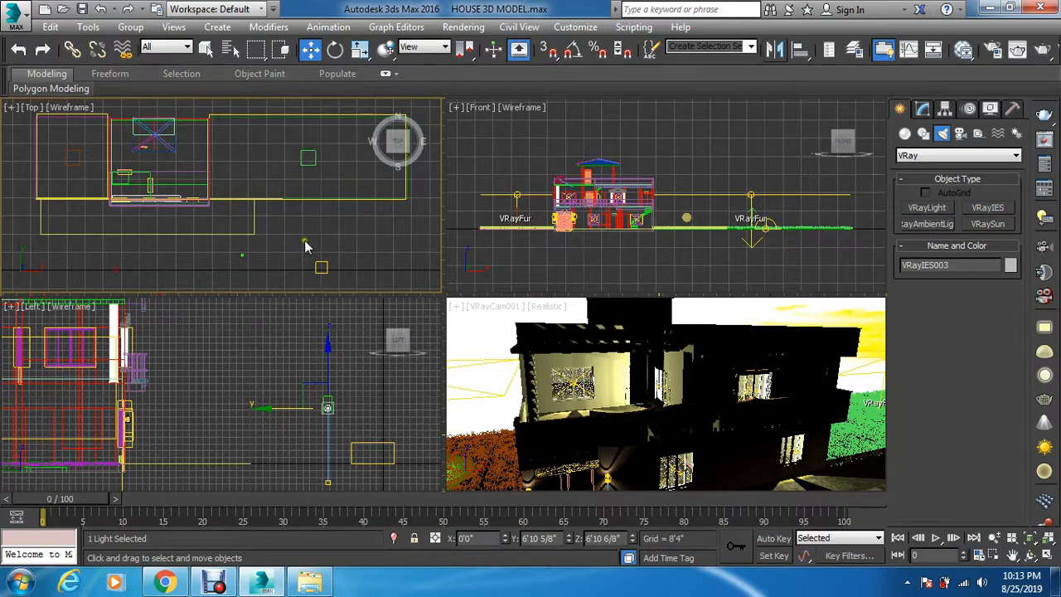
pyautogui.scroll(-2, 291, 241)
pyautogui.scroll(-2, 284, 235)
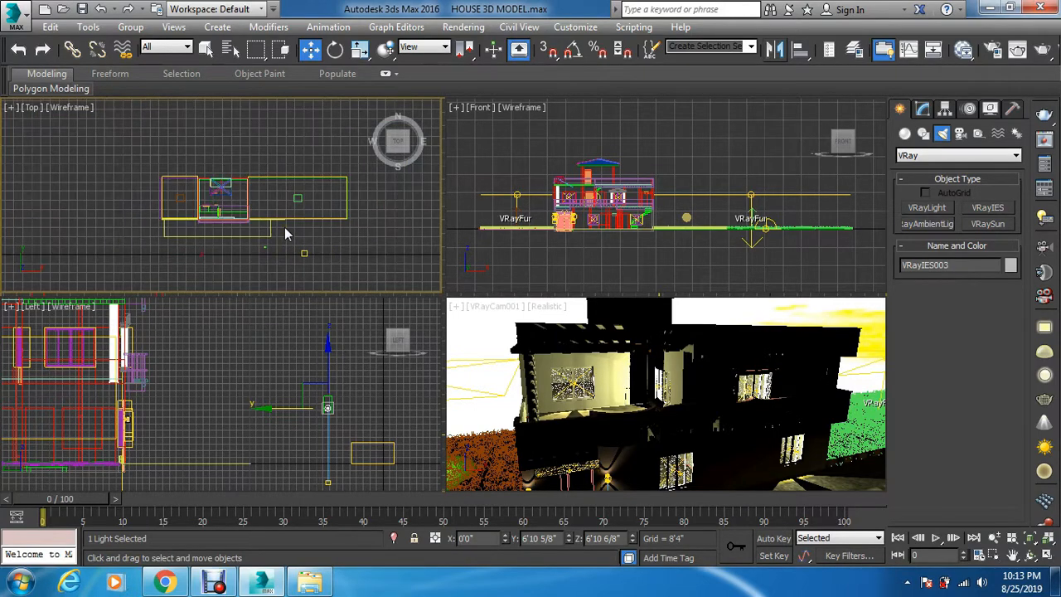
pyautogui.scroll(-2, 285, 236)
pyautogui.scroll(-2, 284, 235)
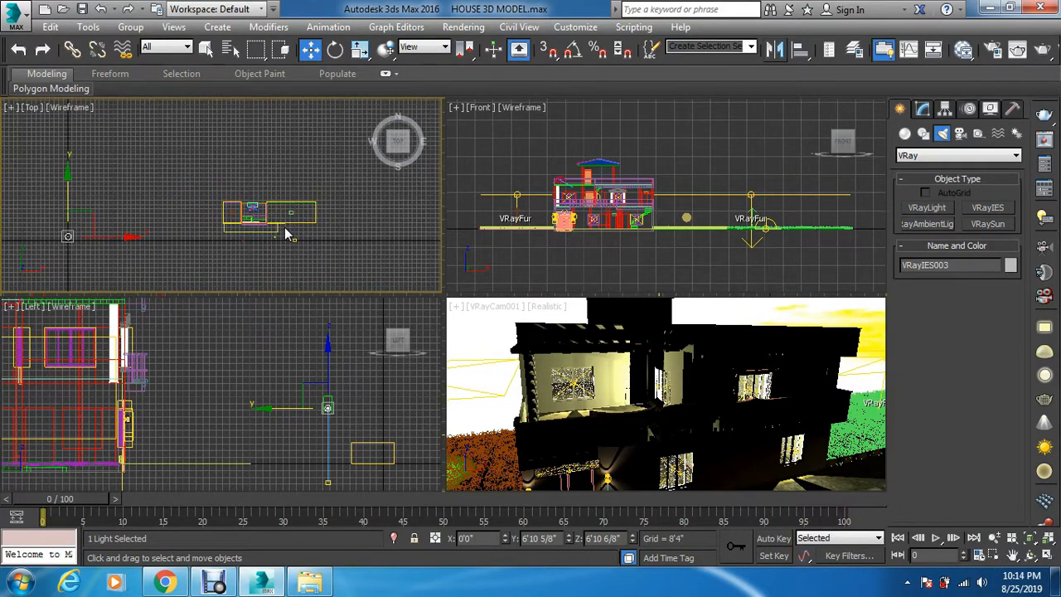
pyautogui.scroll(-4, 121, 220)
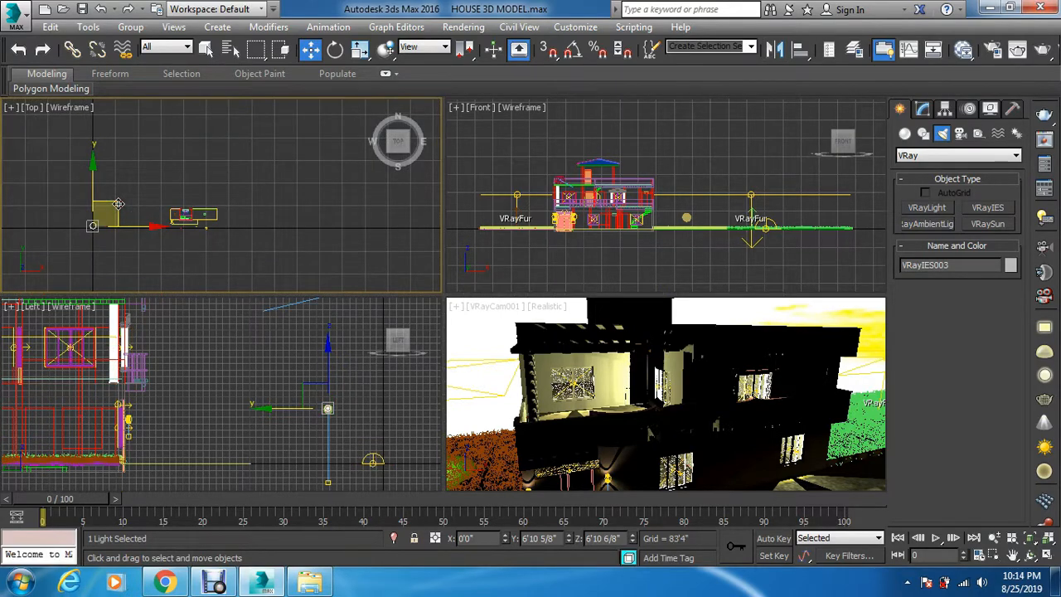
pyautogui.click(119, 204)
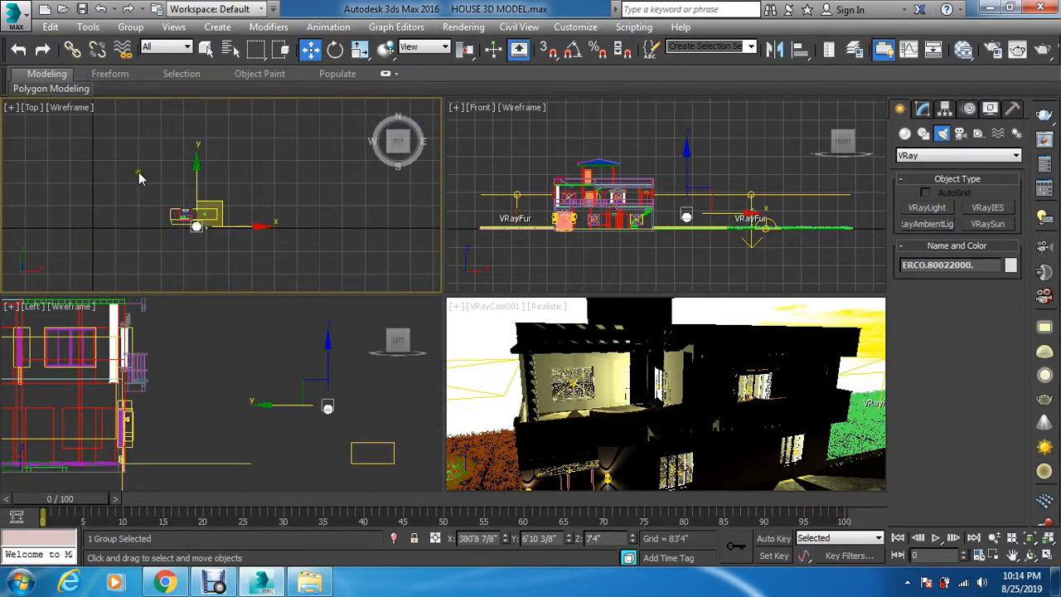
pyautogui.hotkey('ctrl', 'z')
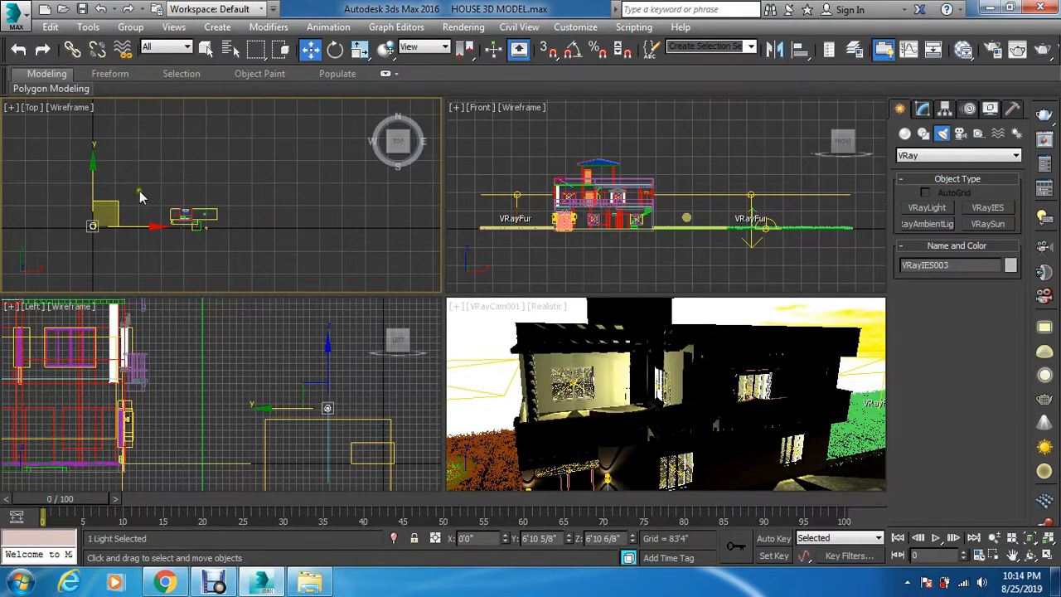
pyautogui.moveTo(148, 180); pyautogui.dragTo(71, 247)
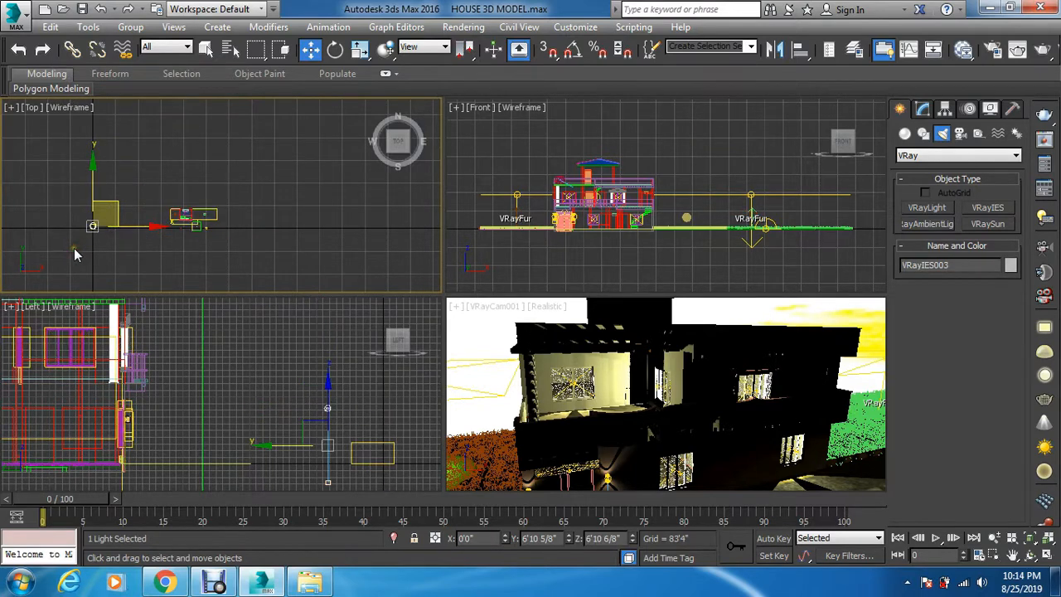
pyautogui.moveTo(128, 226); pyautogui.dragTo(228, 238)
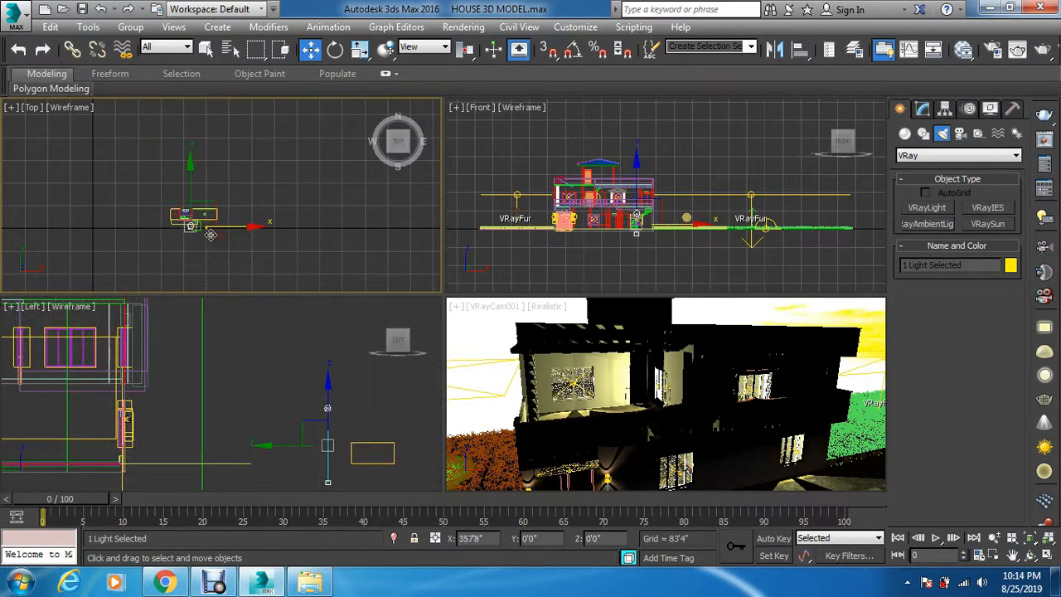
# Move the VRayIES light and its target along X in the maximized Top view until they are centred on the fixture's lamp
pyautogui.scroll(2, 199, 230)
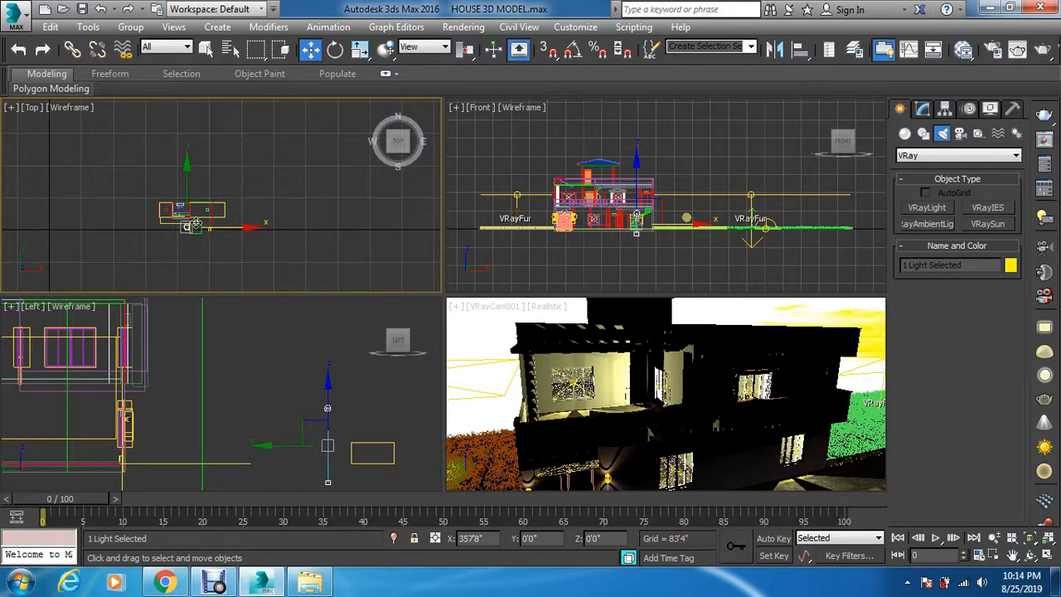
pyautogui.scroll(3, 190, 227)
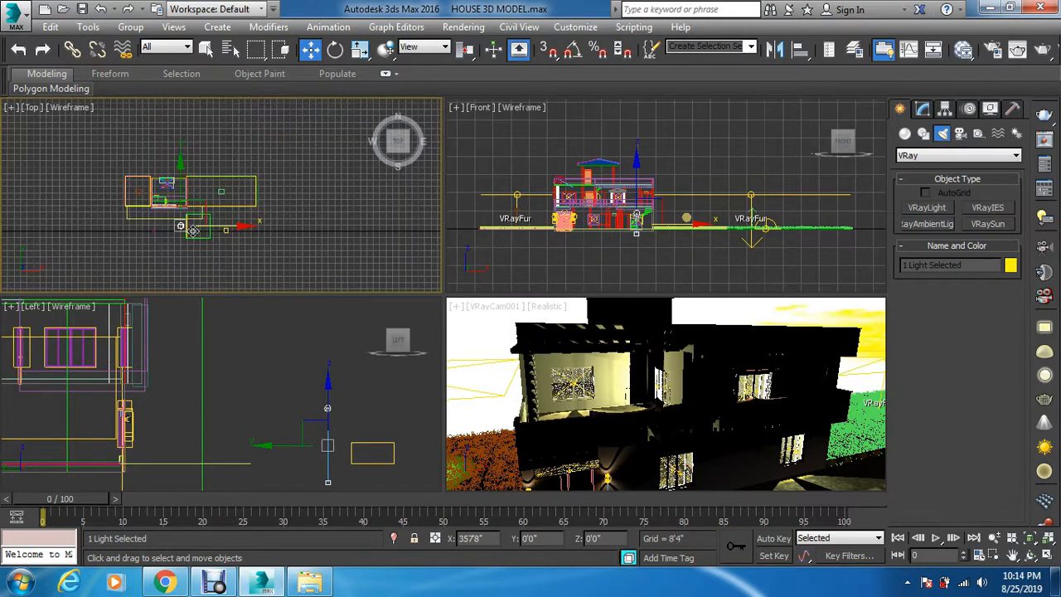
pyautogui.scroll(1, 191, 231)
pyautogui.hotkey('alt', 'w')
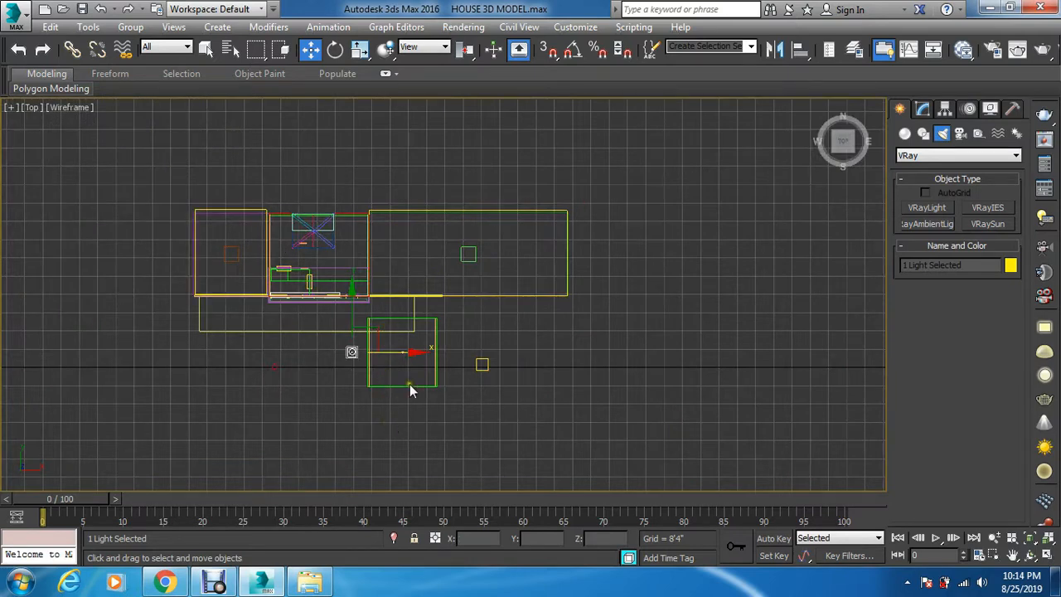
pyautogui.scroll(2, 459, 354)
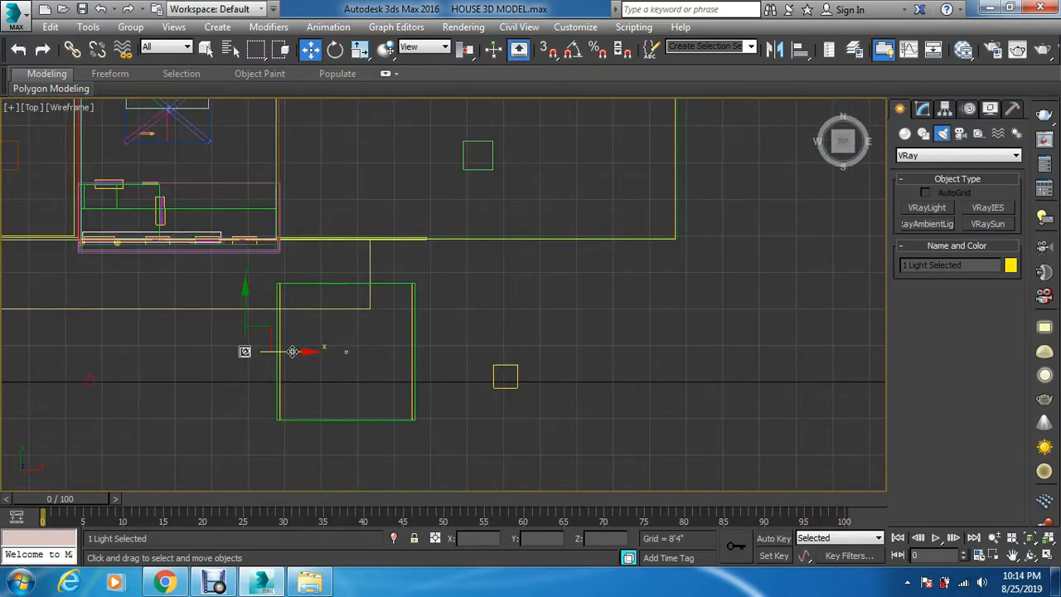
pyautogui.moveTo(286, 351); pyautogui.dragTo(372, 351)
pyautogui.scroll(3, 372, 350)
pyautogui.scroll(3, 298, 374)
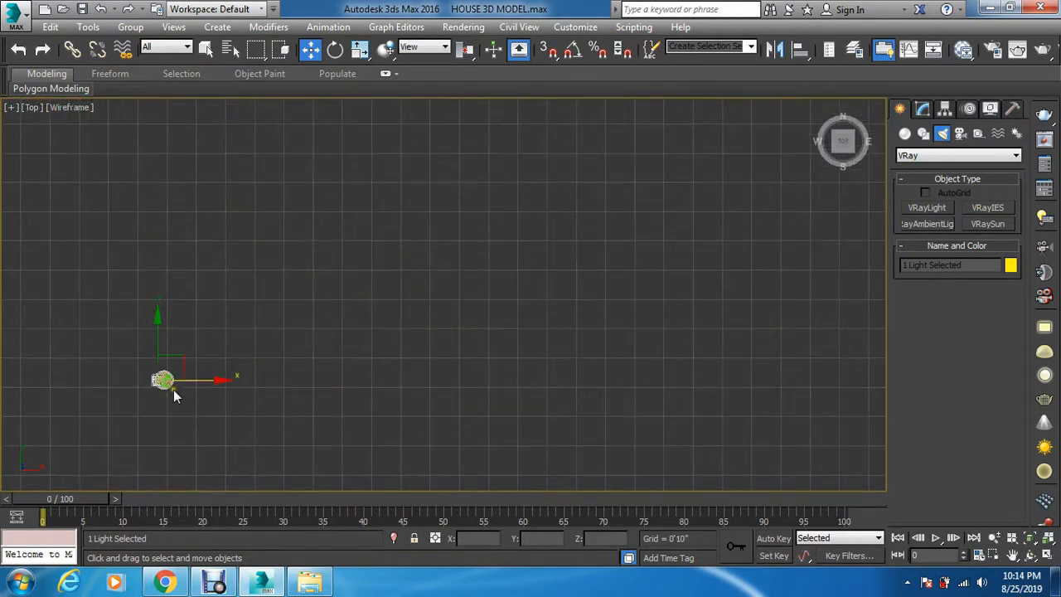
pyautogui.scroll(2, 153, 373)
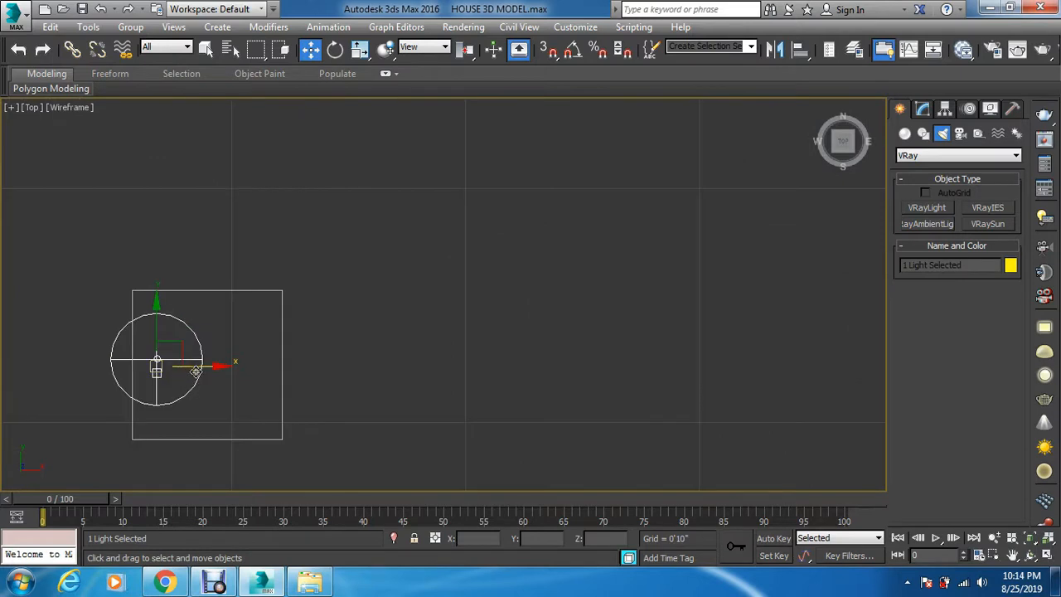
pyautogui.scroll(2, 203, 369)
pyautogui.moveTo(203, 369); pyautogui.dragTo(250, 372)
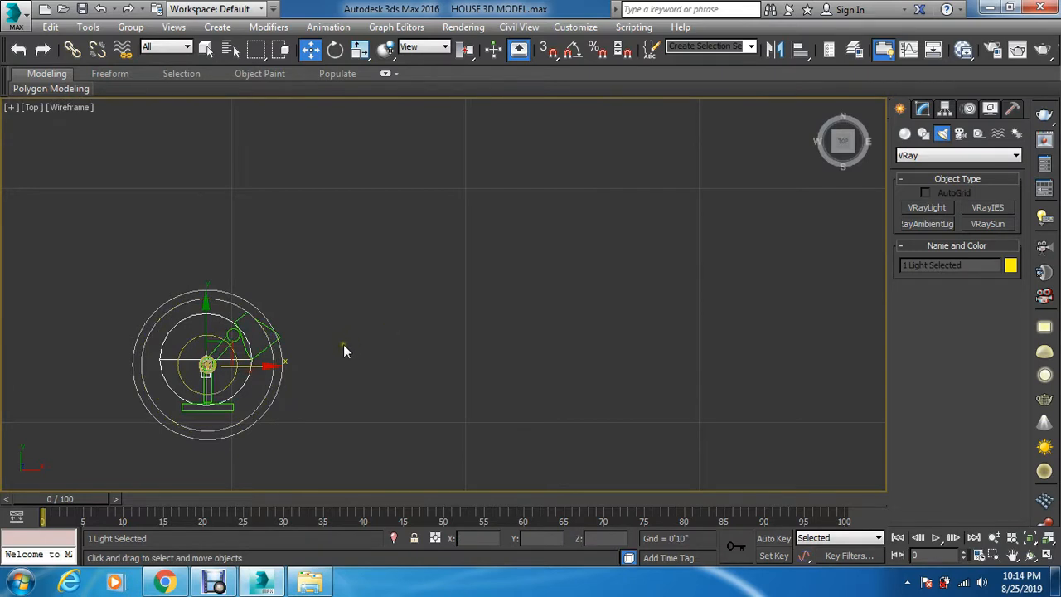
# Select only the VRayIES light below the fixture's lamp in the maximized Left view
pyautogui.hotkey('alt', 'w')
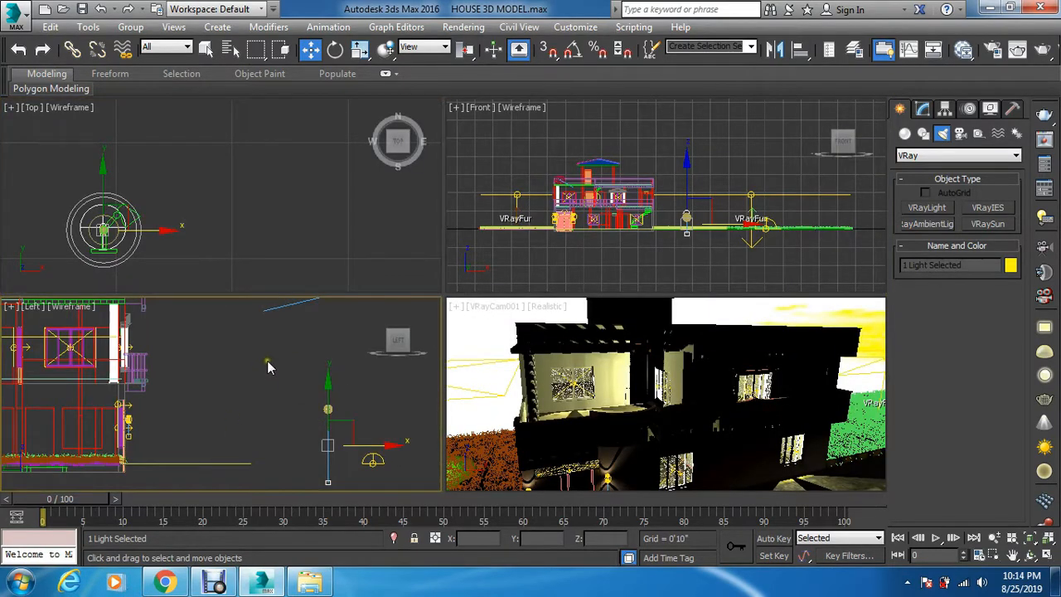
pyautogui.scroll(2, 267, 360)
pyautogui.hotkey('alt', 'w')
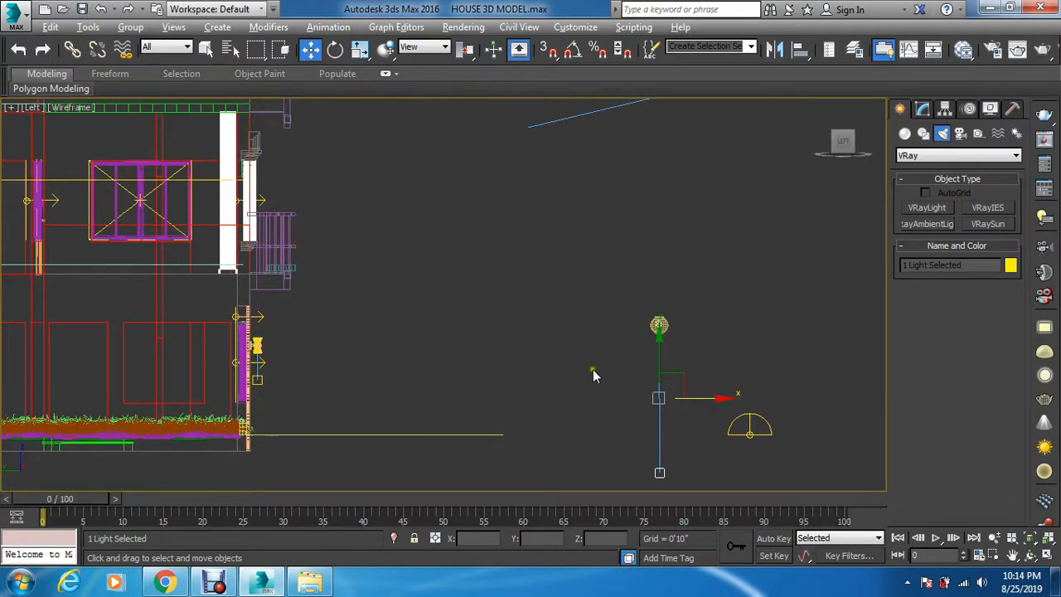
pyautogui.click(617, 287)
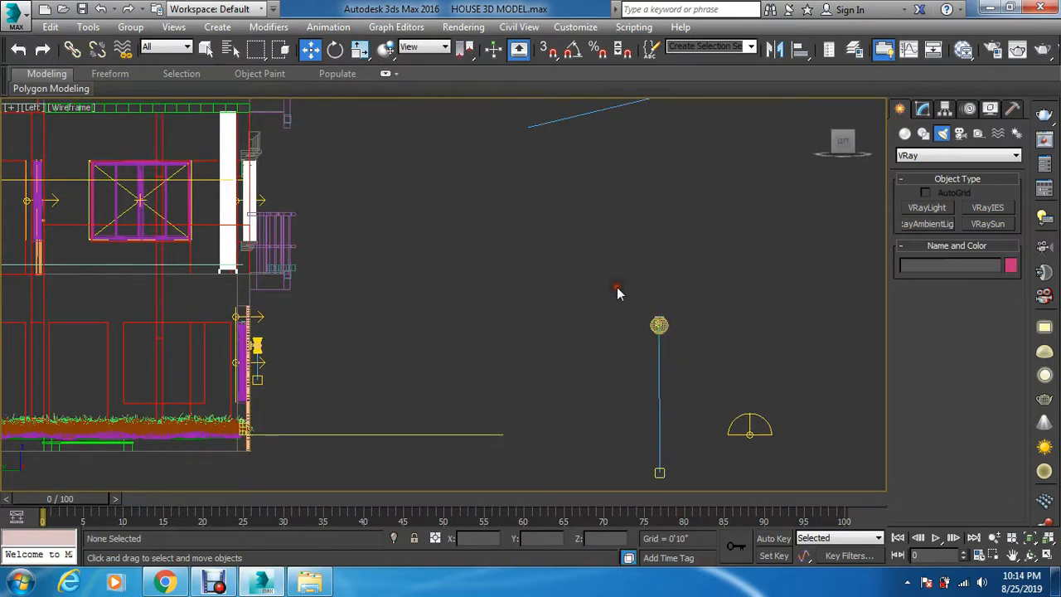
pyautogui.scroll(5, 654, 325)
pyautogui.scroll(2, 679, 317)
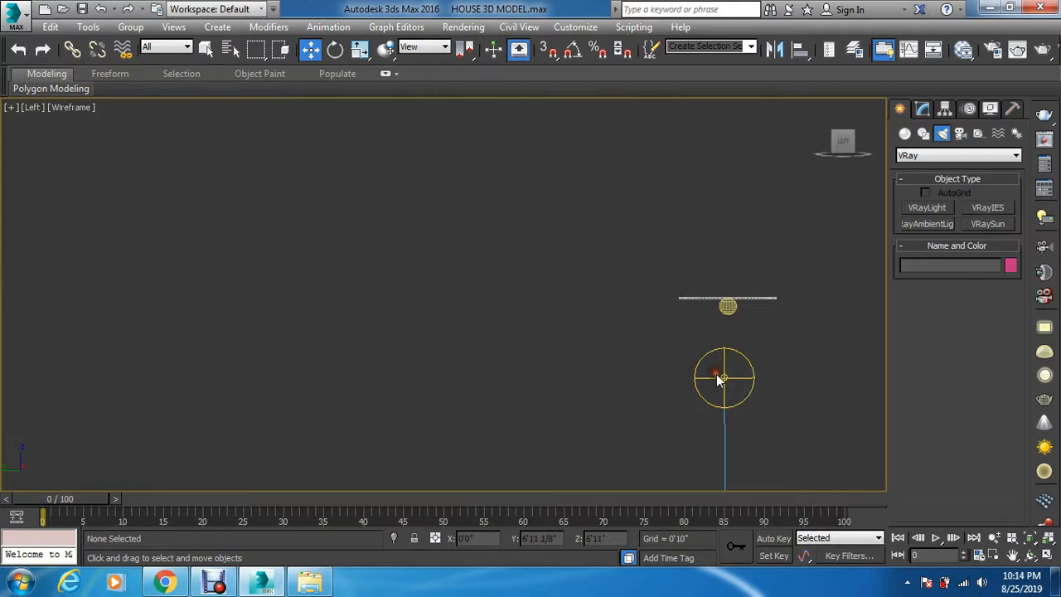
pyautogui.moveTo(746, 350); pyautogui.dragTo(691, 386)
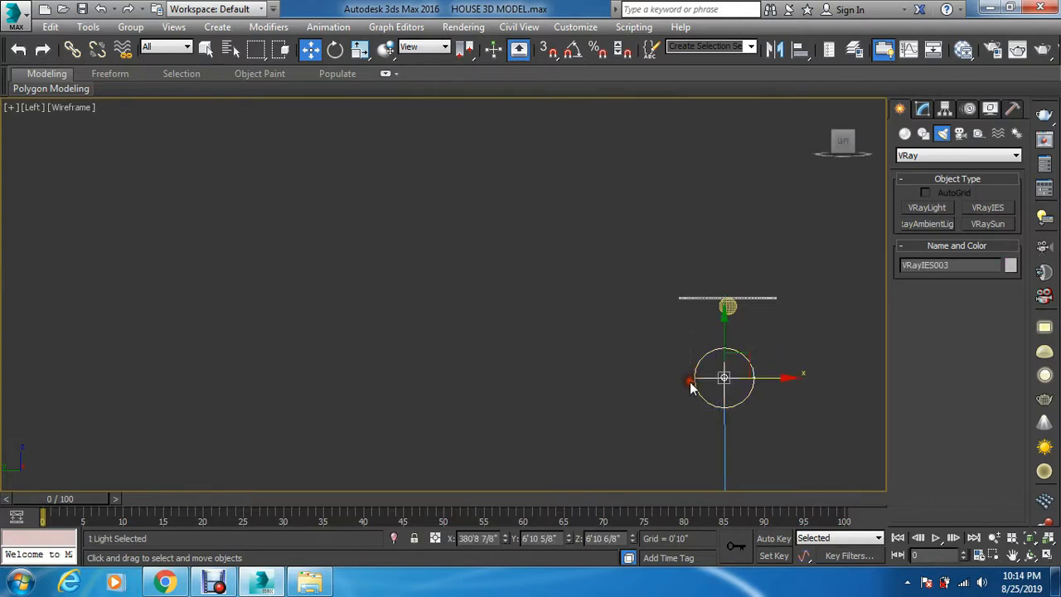
# Load the profile erco-80022-000-en-ies-01 from the ceiling light folder as the VRayIES light's ies file
pyautogui.click(923, 109)
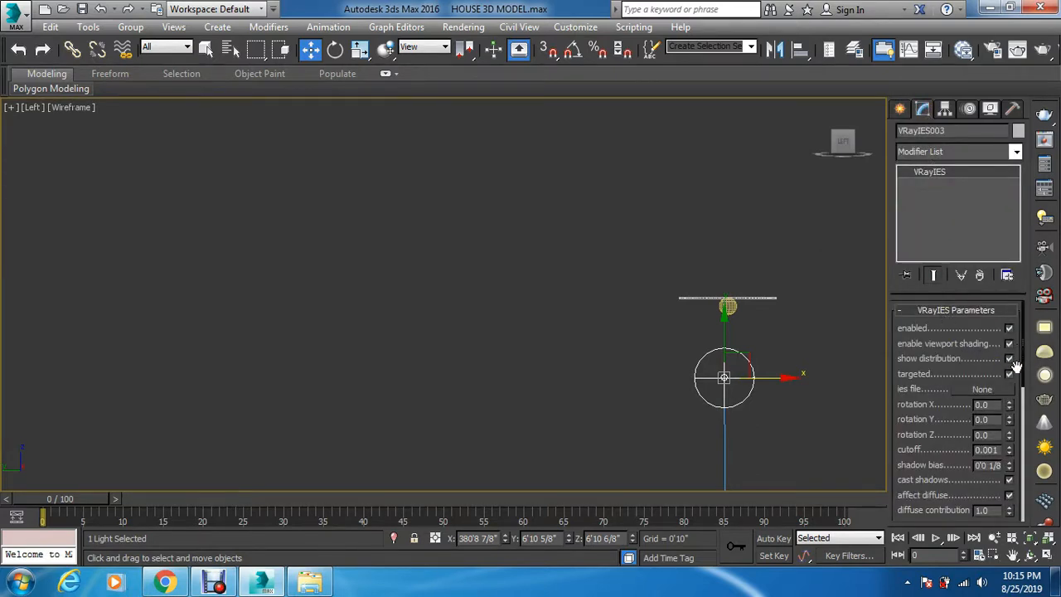
pyautogui.click(981, 389)
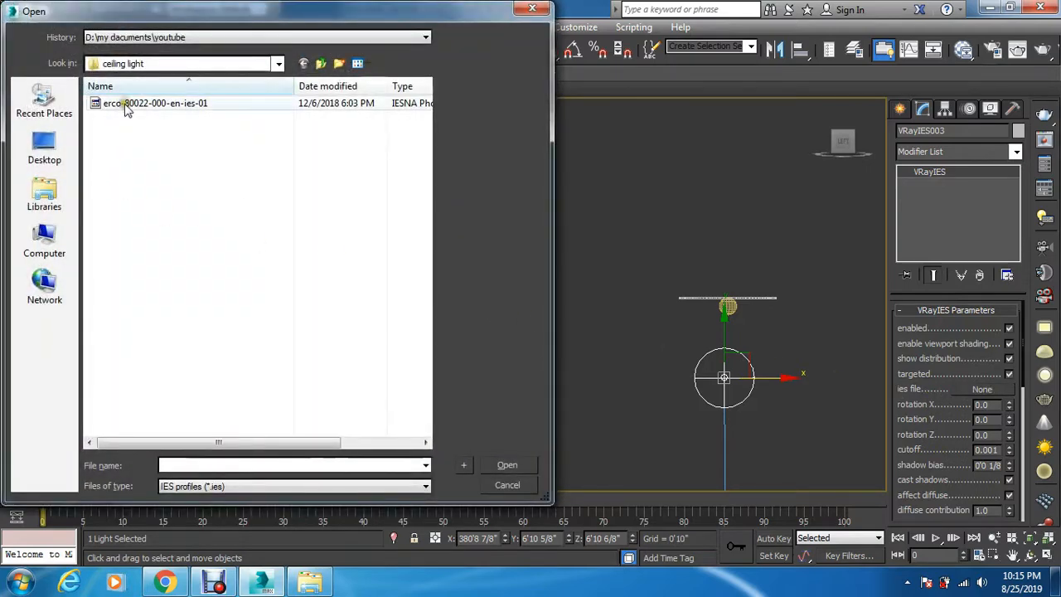
pyautogui.click(125, 102)
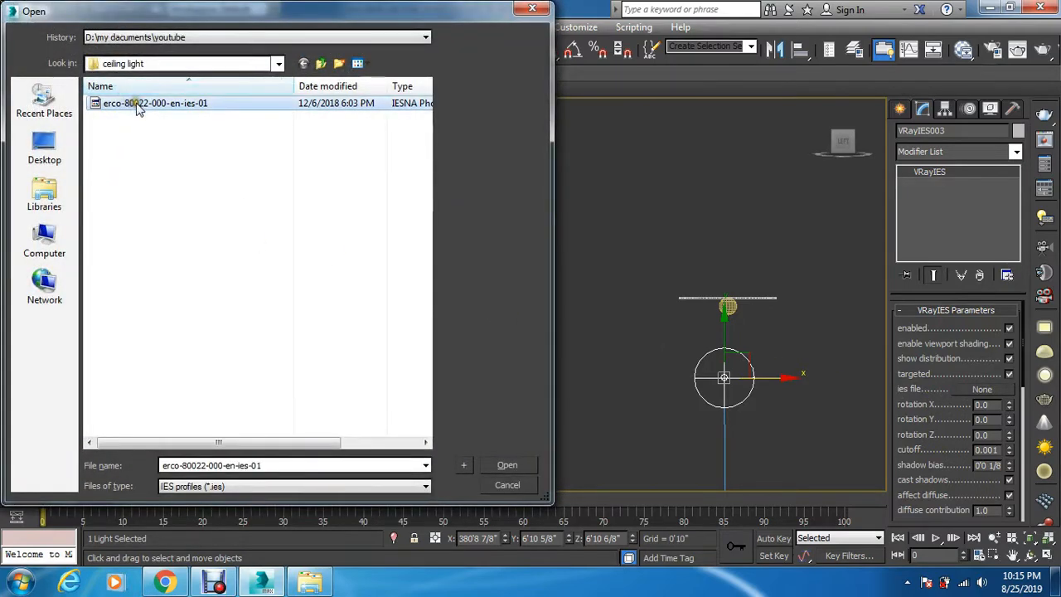
pyautogui.click(319, 309)
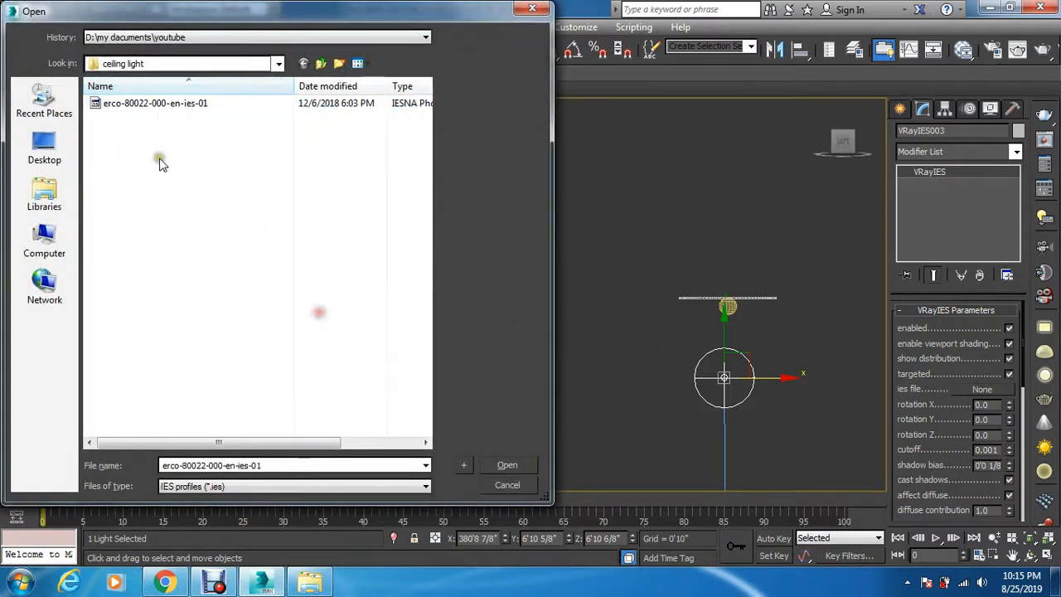
pyautogui.click(175, 107)
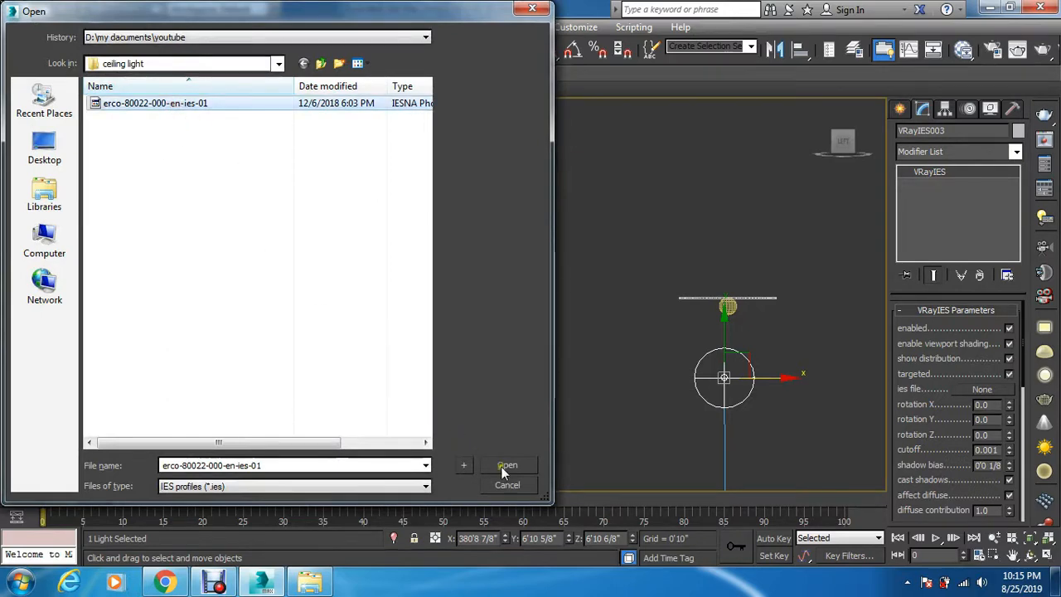
pyautogui.click(504, 466)
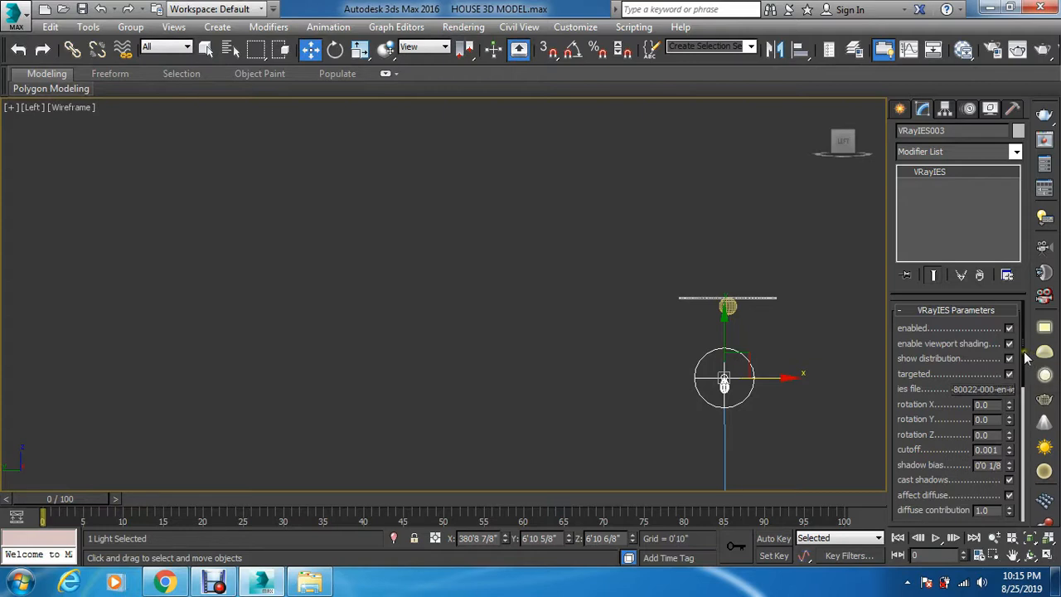
# Set the VRayIES light's color mode to Temperature with a color temperature of 3500
pyautogui.moveTo(1026, 366); pyautogui.dragTo(1025, 502)
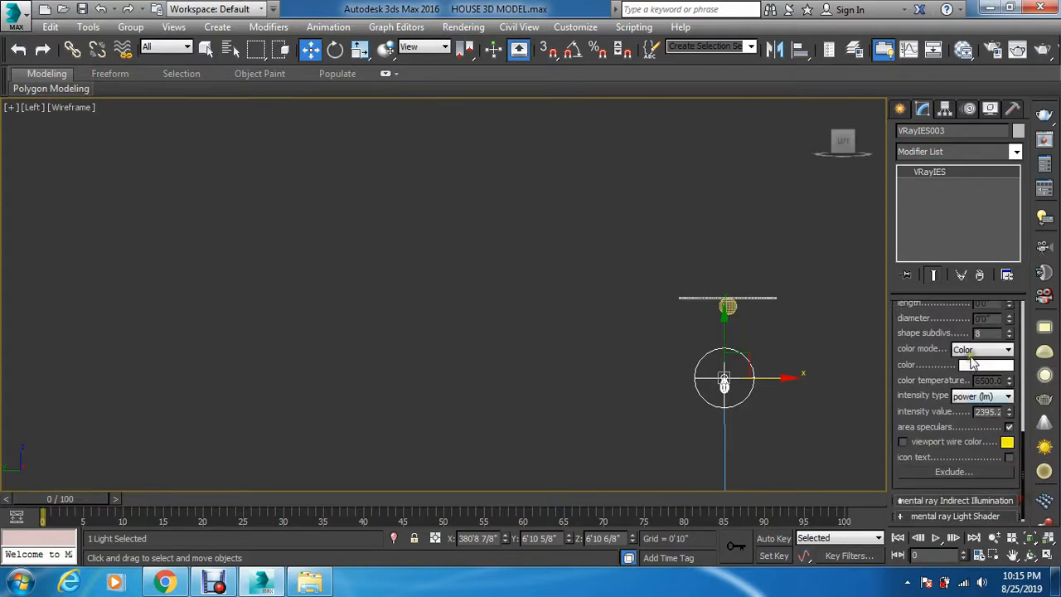
pyautogui.click(976, 351)
pyautogui.click(983, 375)
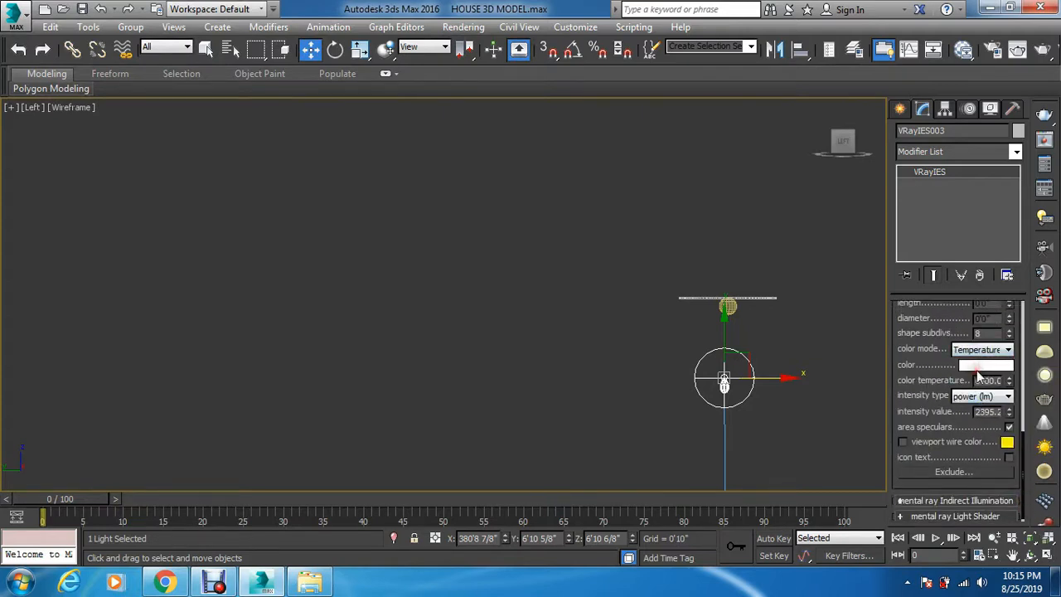
pyautogui.doubleClick(989, 381)
pyautogui.write('3')
pyautogui.click(986, 410)
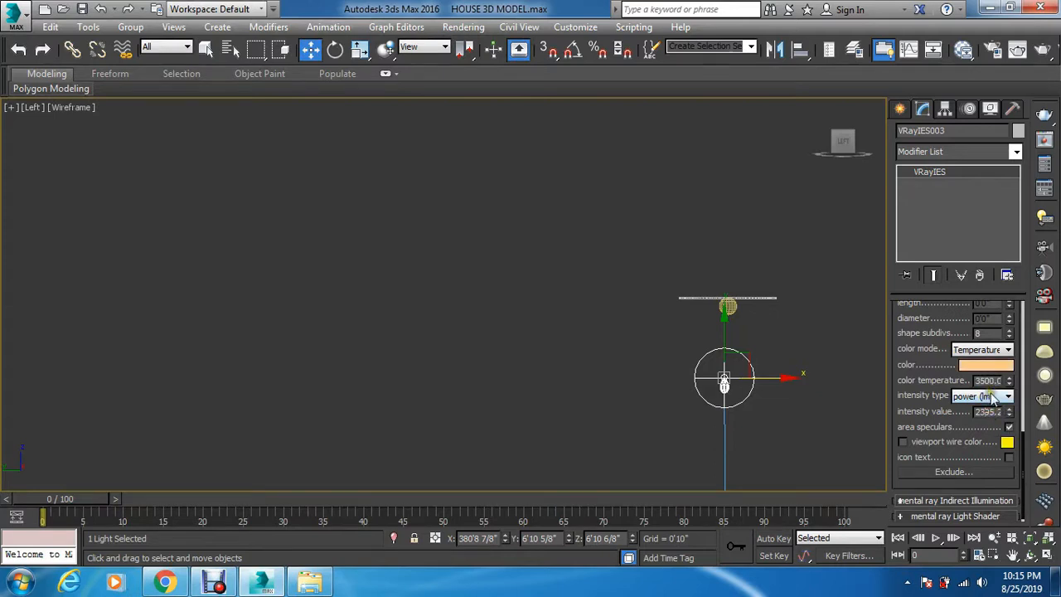
# Switch the VRayIES light's intensity type to intensity (cd) and set its intensity value to 15000
pyautogui.click(985, 396)
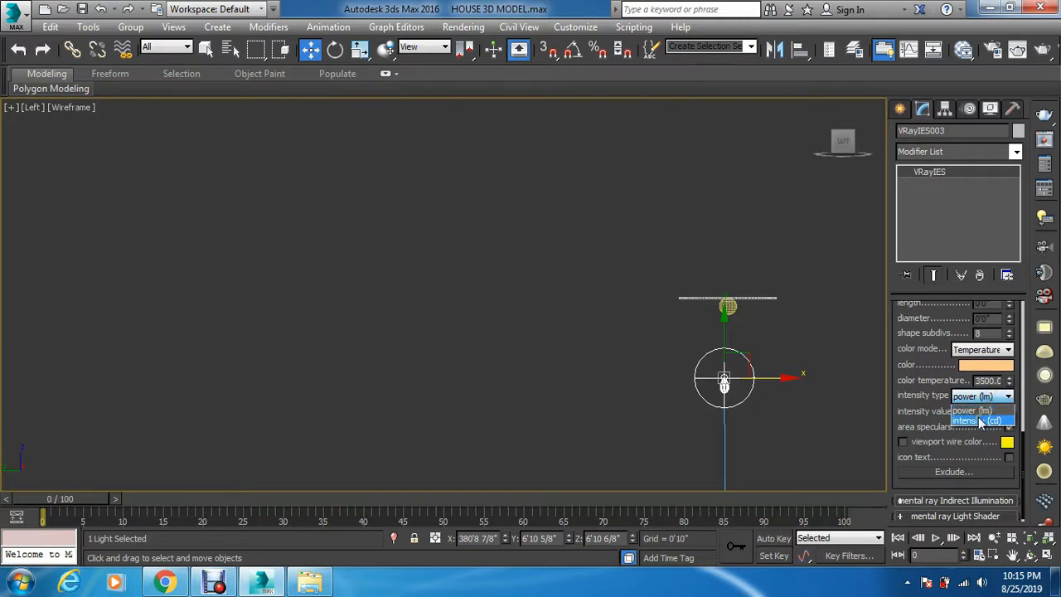
pyautogui.click(980, 421)
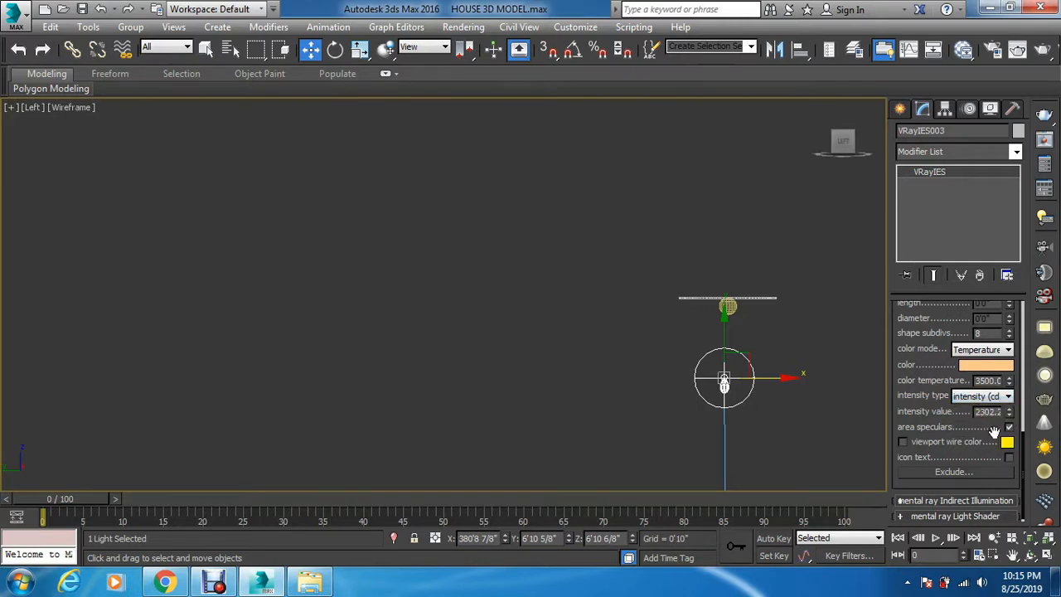
pyautogui.doubleClick(989, 411)
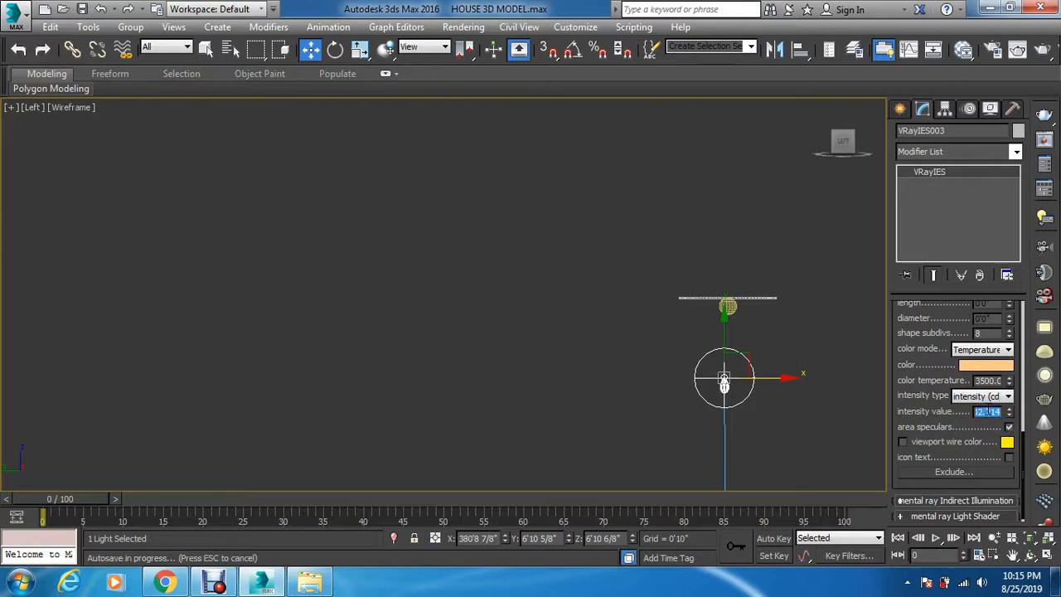
pyautogui.write('000.')
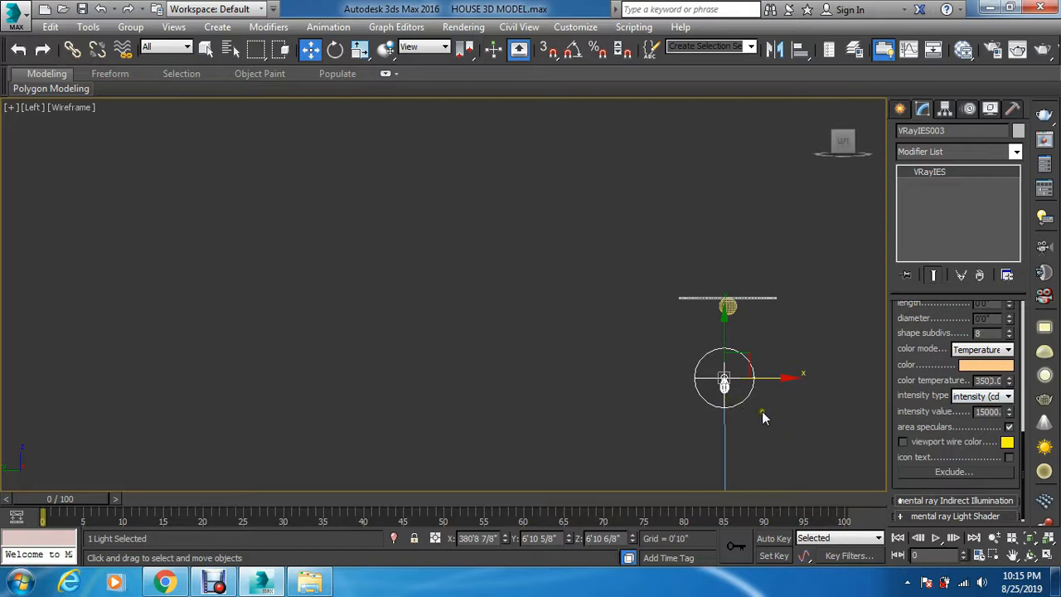
# Raise the VRayIES light along Y in the Left view until it sits at the fixture's lamp
pyautogui.moveTo(726, 325); pyautogui.dragTo(698, 435)
pyautogui.click(762, 251)
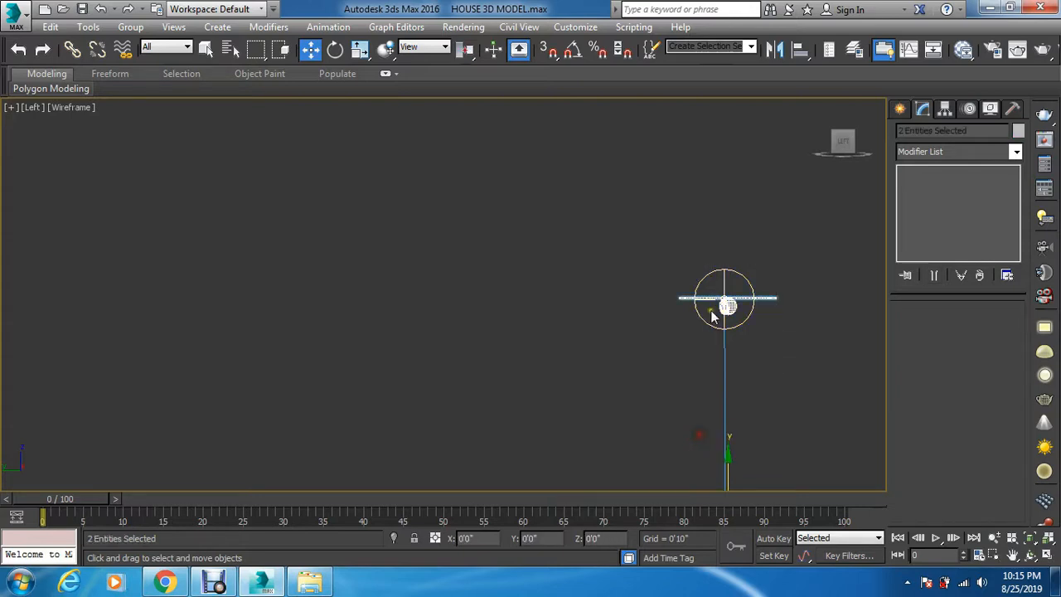
pyautogui.scroll(-2, 590, 259)
pyautogui.scroll(-5, 588, 262)
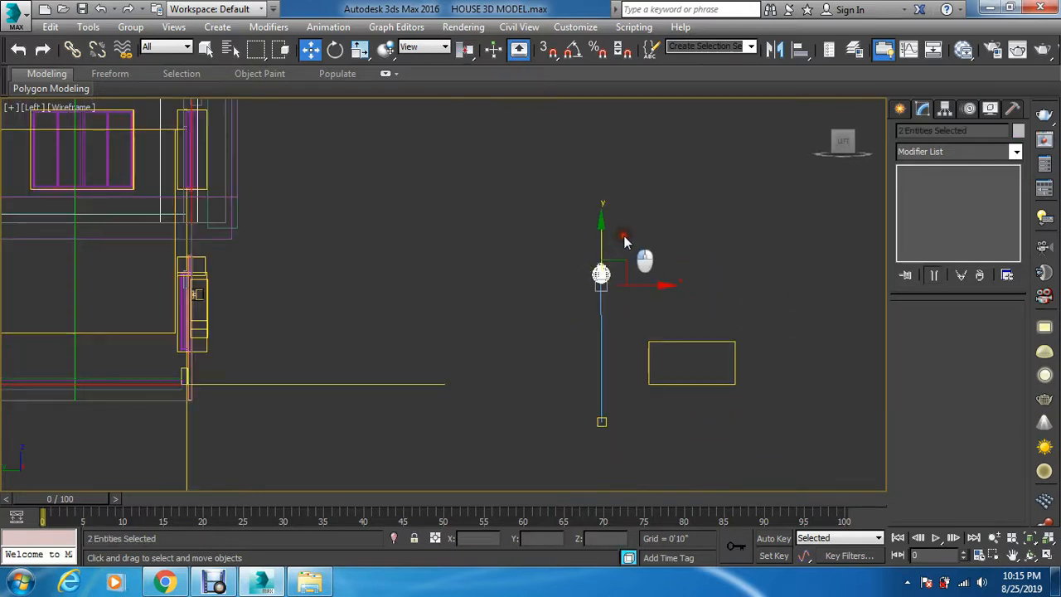
# Select the fixture together with the VRayIES light and its target, and group them under the name light
pyautogui.click(623, 235)
pyautogui.moveTo(623, 235); pyautogui.dragTo(574, 451)
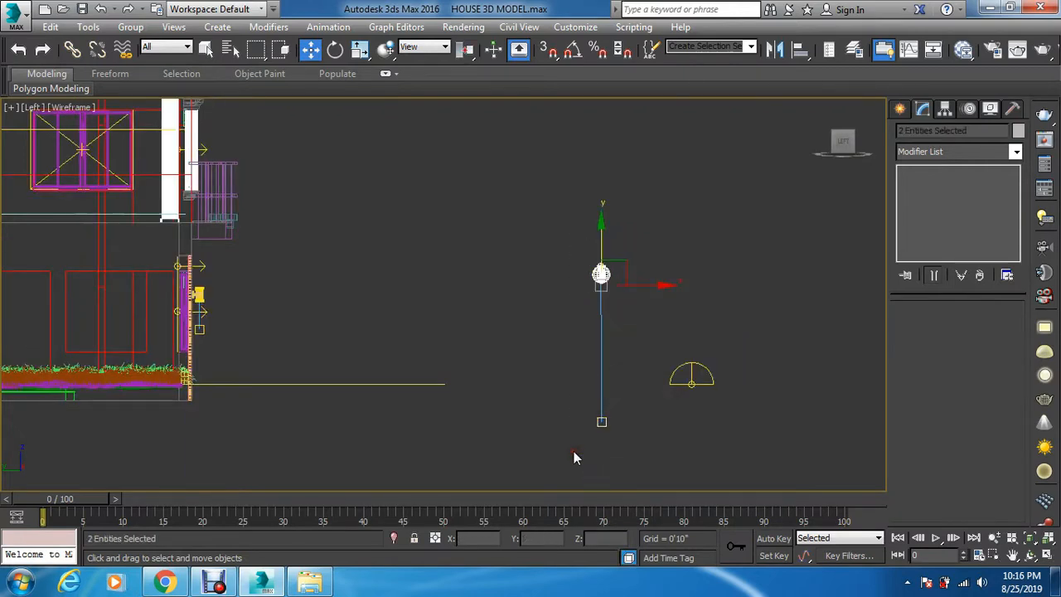
pyautogui.click(130, 26)
pyautogui.click(139, 46)
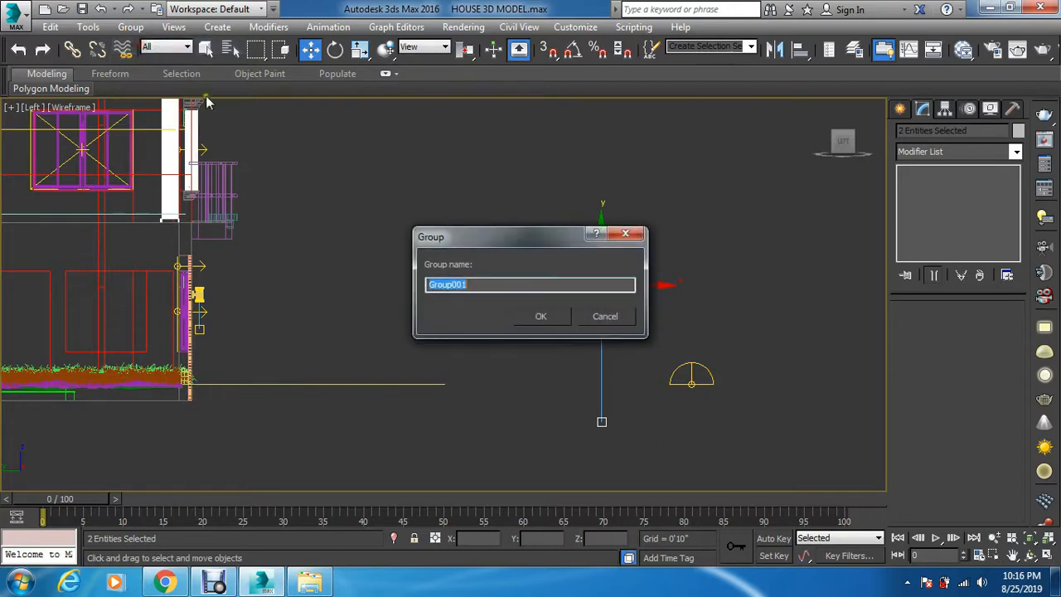
pyautogui.write('light')
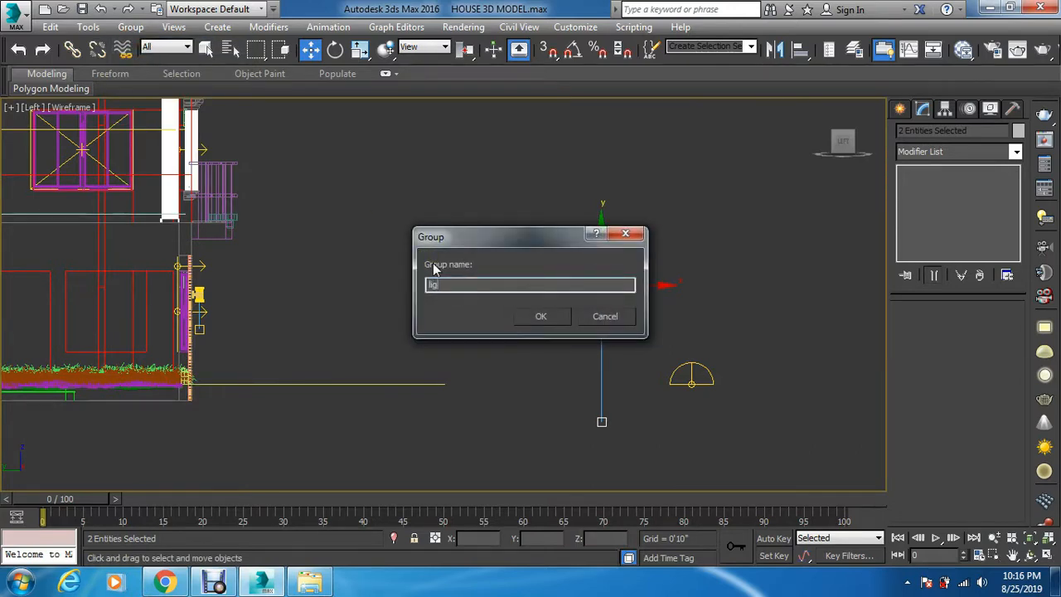
pyautogui.click(541, 314)
pyautogui.click(544, 327)
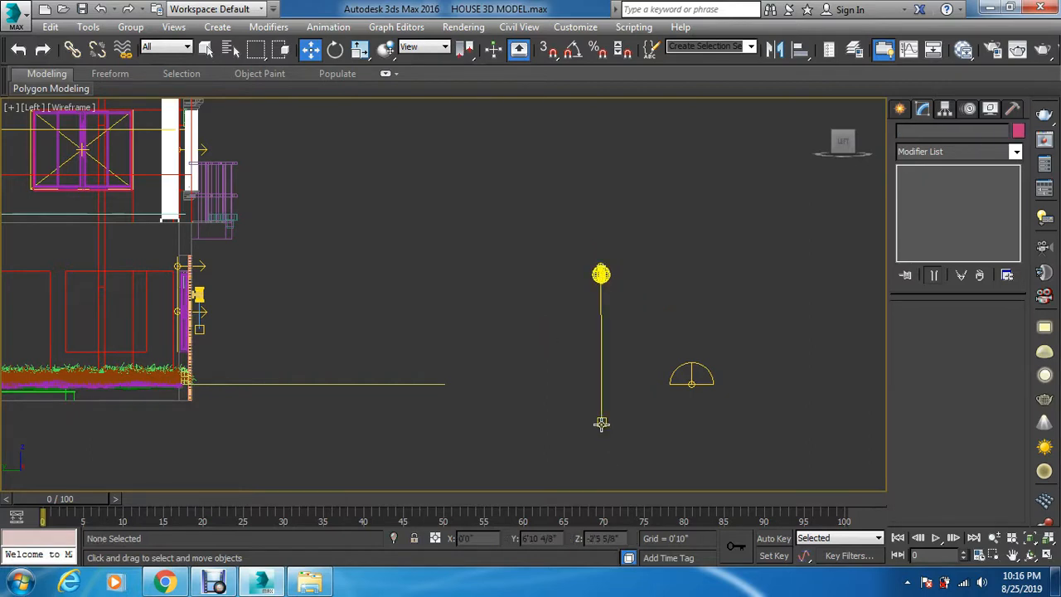
pyautogui.click(602, 422)
pyautogui.click(517, 324)
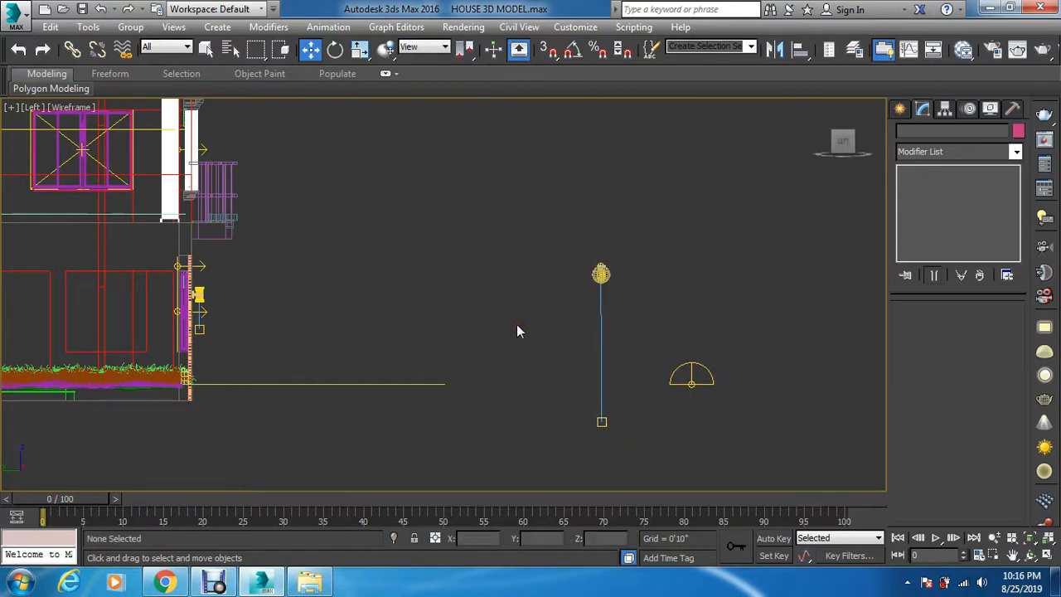
# Move the light group along Y in the Top view toward the house, to about 11'5"
pyautogui.hotkey('alt', 'w')
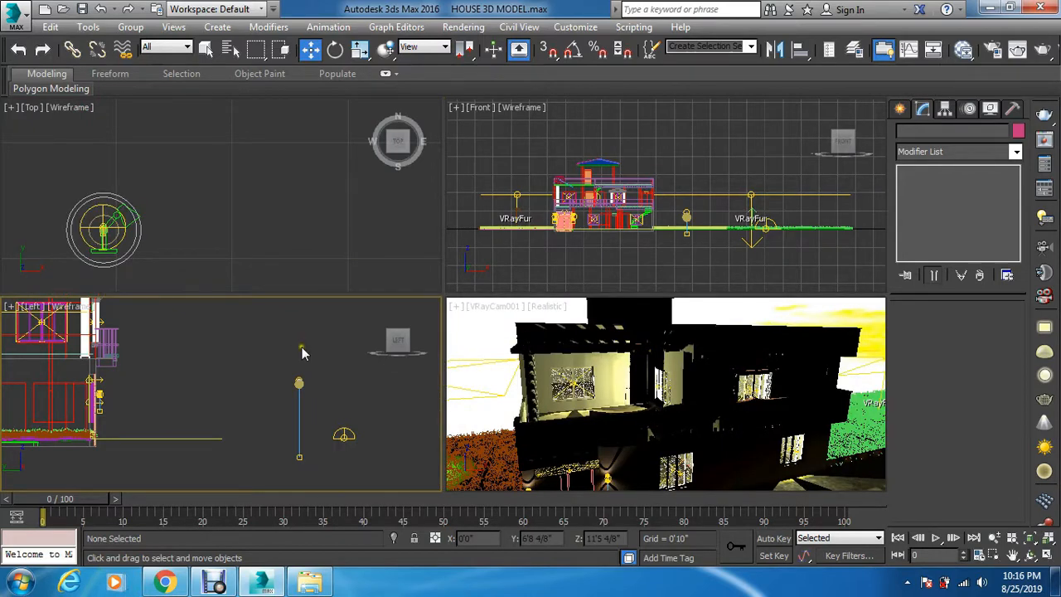
pyautogui.click(114, 259)
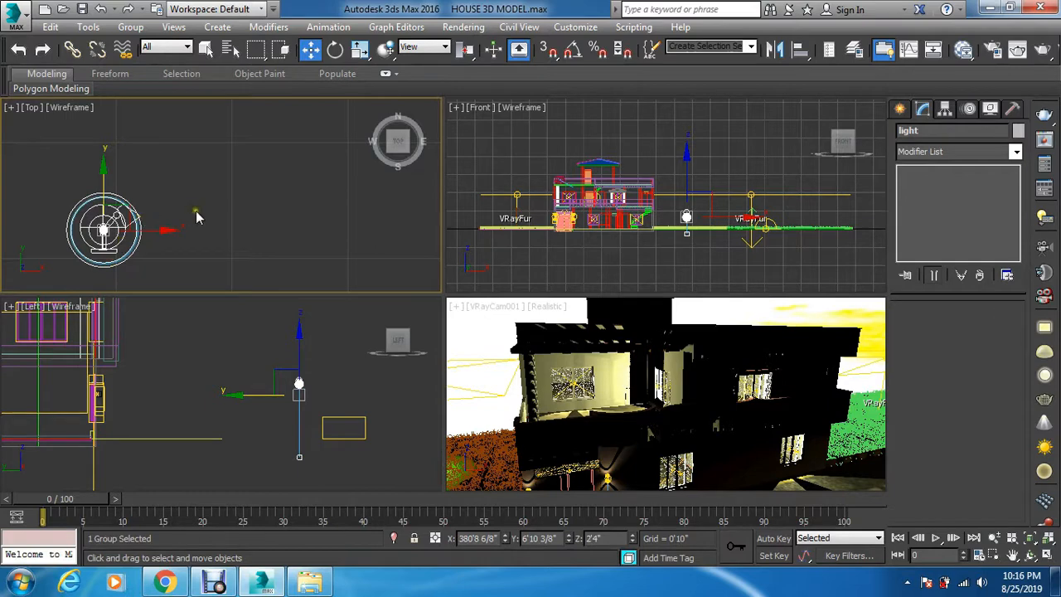
pyautogui.scroll(-2, 198, 211)
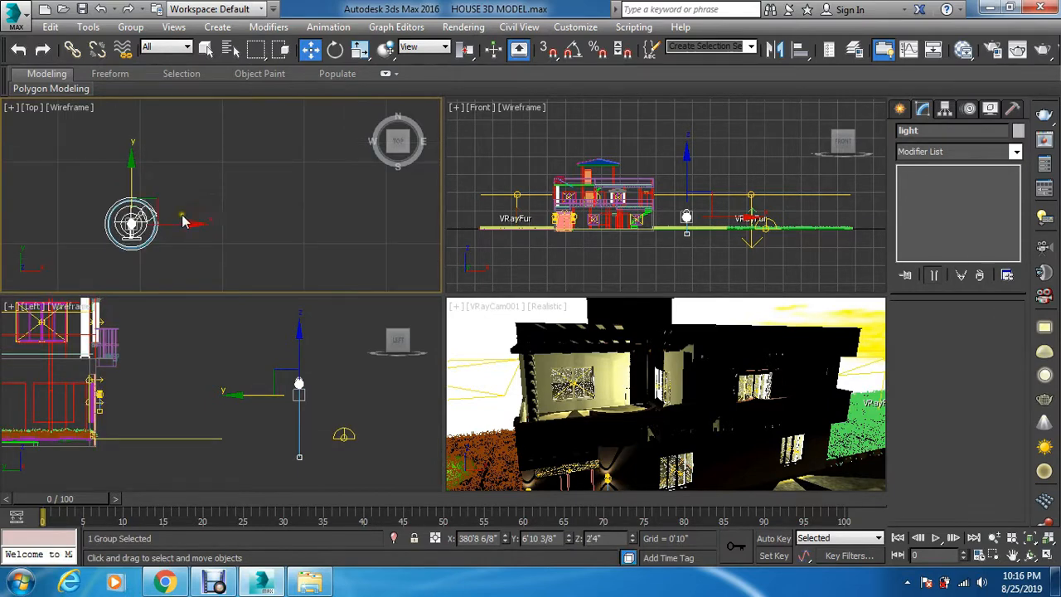
pyautogui.scroll(-2, 184, 221)
pyautogui.scroll(-1, 184, 215)
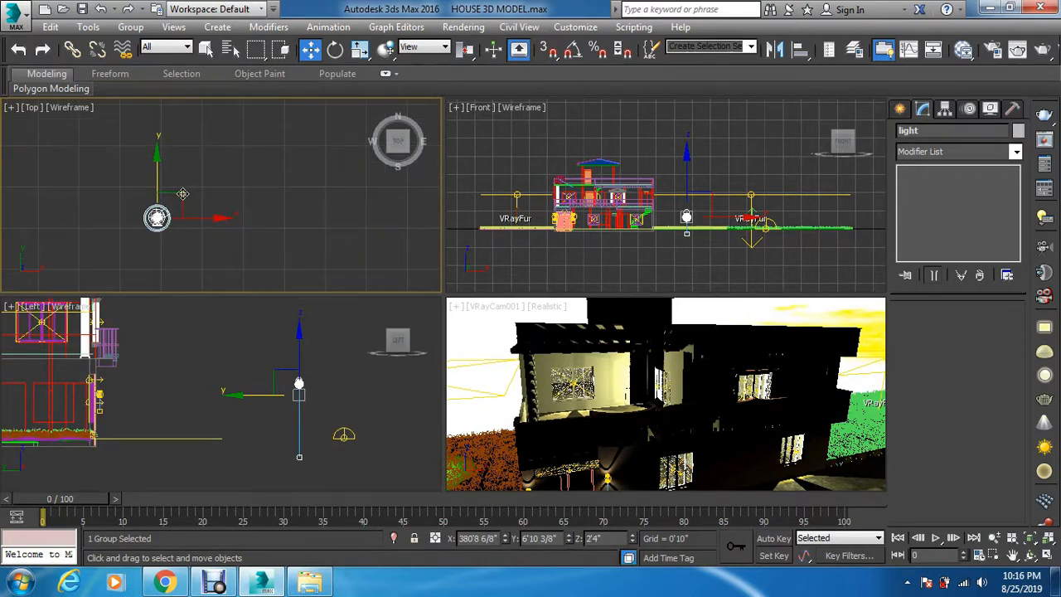
pyautogui.scroll(-2, 189, 174)
pyautogui.scroll(-2, 181, 146)
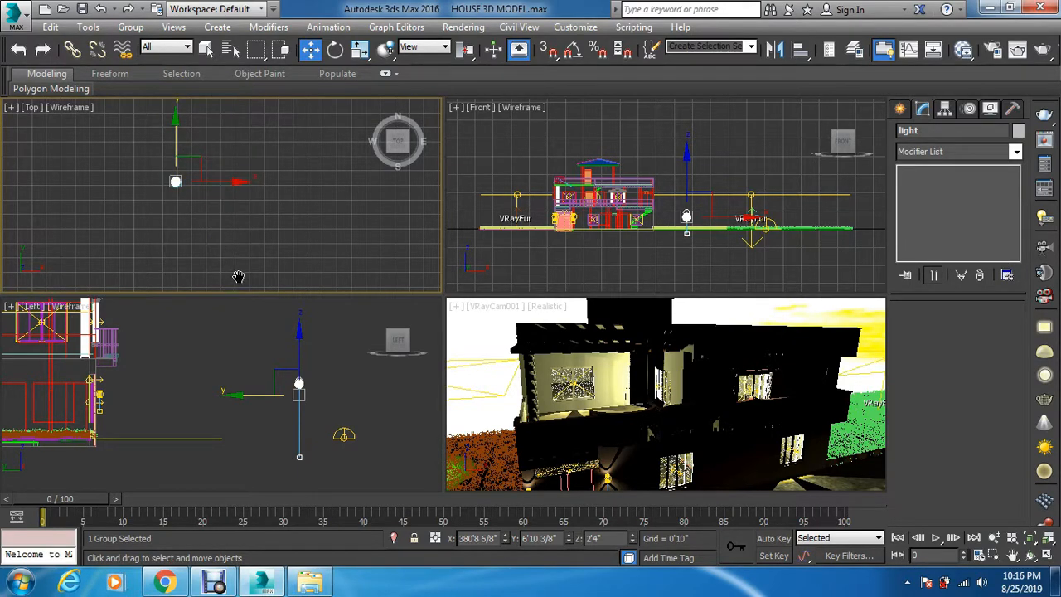
pyautogui.moveTo(238, 277); pyautogui.dragTo(243, 283, button='middle')
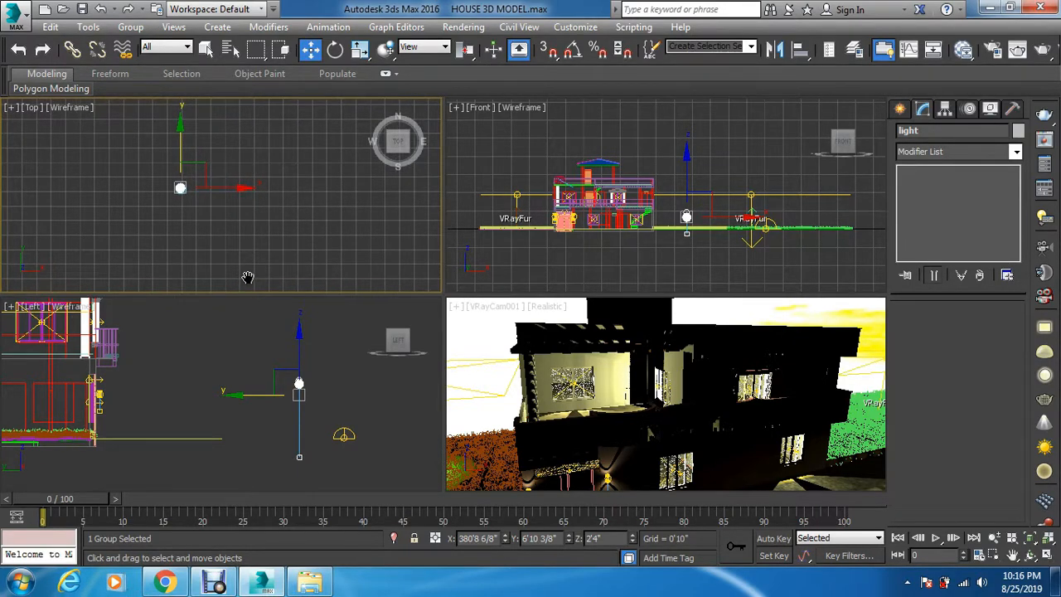
pyautogui.moveTo(176, 245); pyautogui.dragTo(235, 338, button='middle')
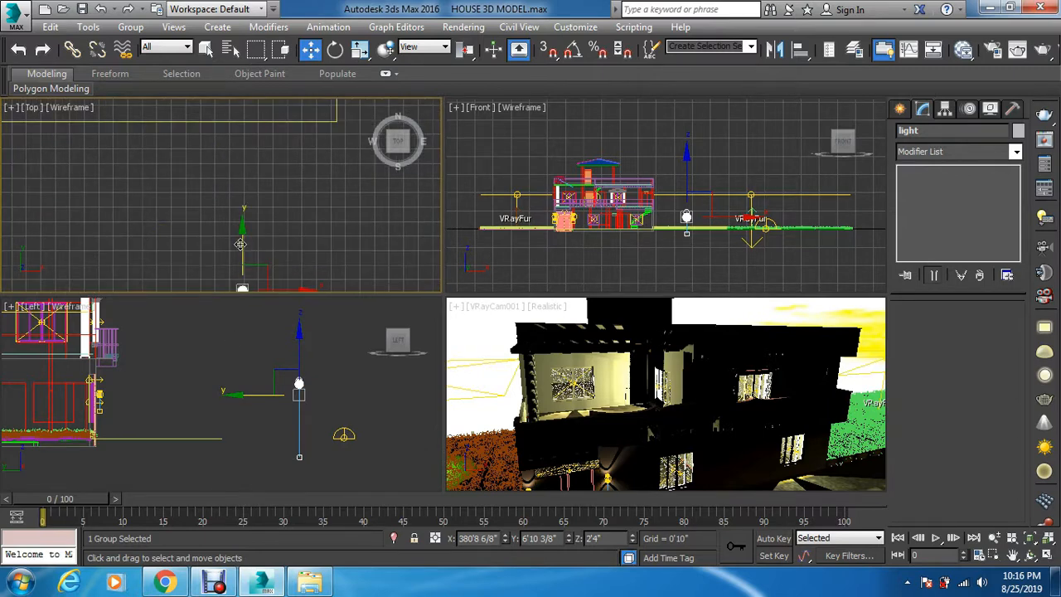
pyautogui.moveTo(239, 245); pyautogui.dragTo(228, 166)
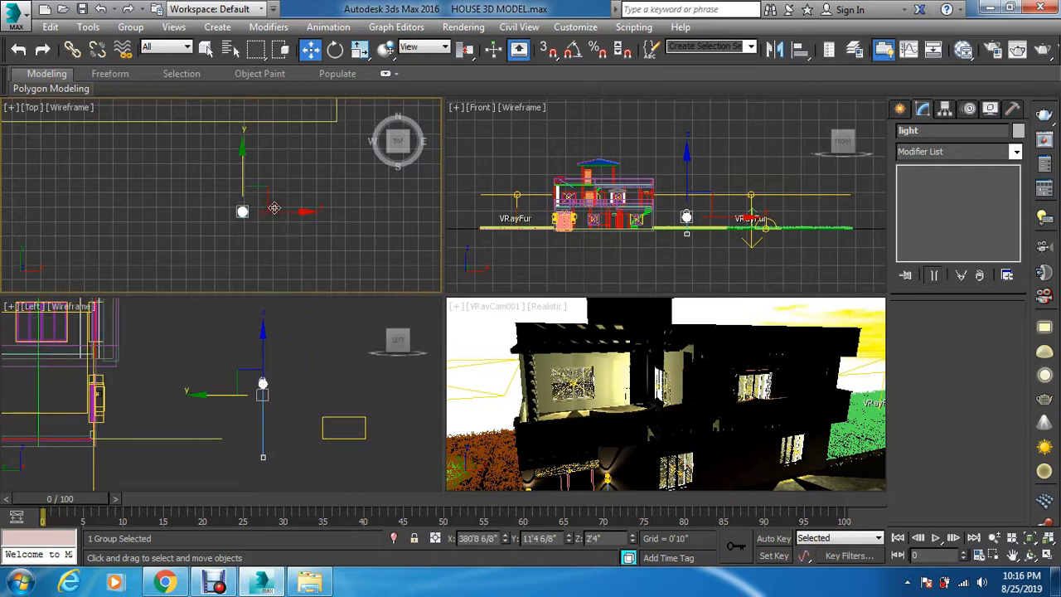
# Move the light group along negative X in the maximized Top view to about 374'0", closer to the house
pyautogui.hotkey('alt', 'w')
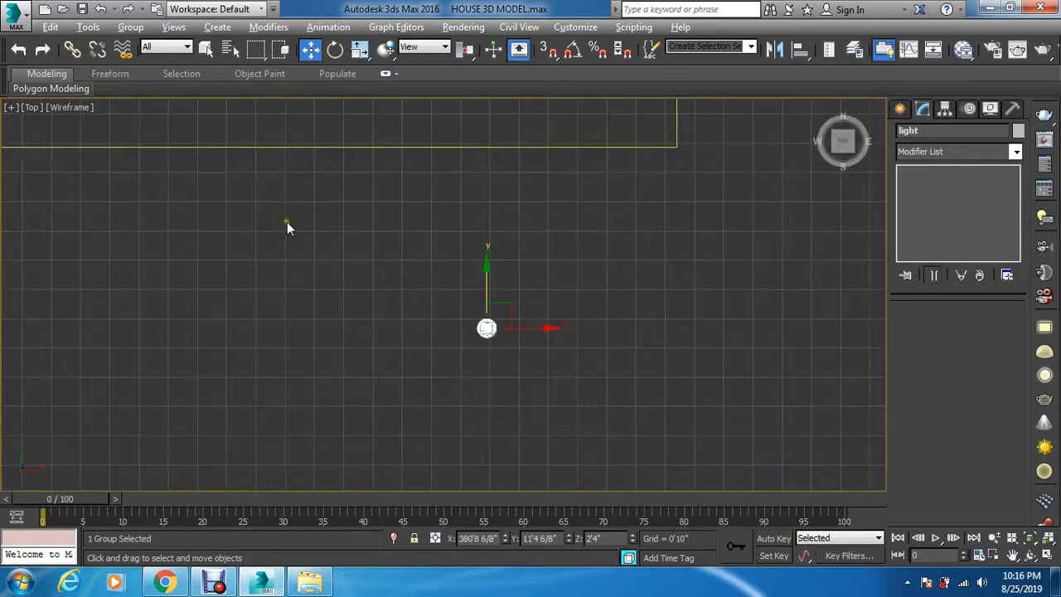
pyautogui.click(526, 332)
pyautogui.moveTo(522, 299); pyautogui.dragTo(470, 351)
pyautogui.moveTo(537, 328); pyautogui.dragTo(301, 310)
pyautogui.scroll(-5, 358, 303)
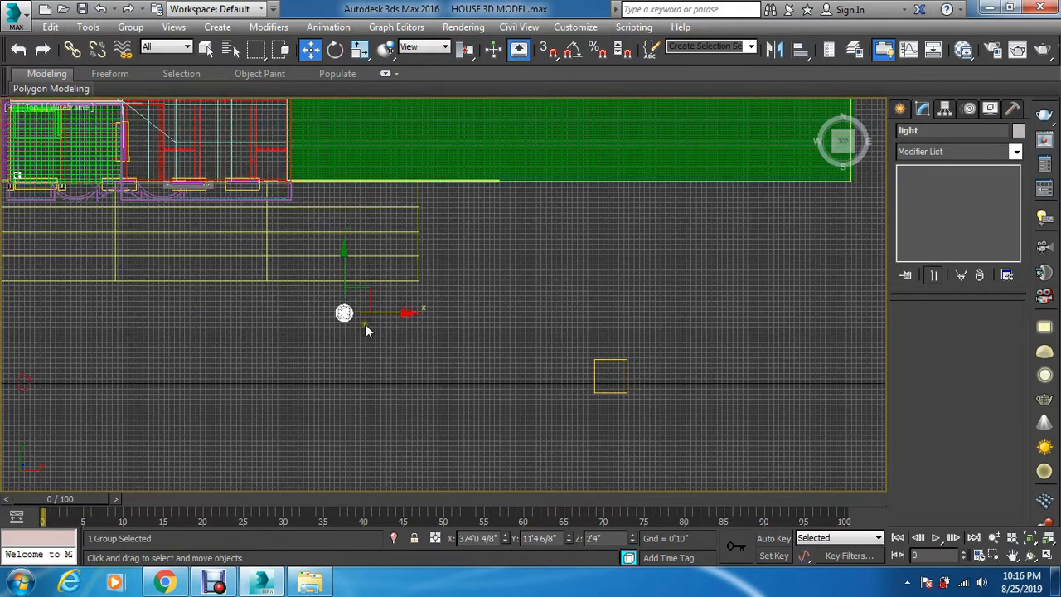
# Move the light group in the Top view within the house's front-left balcony outline, to about X 321'1" and Y 30'11 6/8"
pyautogui.moveTo(384, 315); pyautogui.dragTo(53, 304)
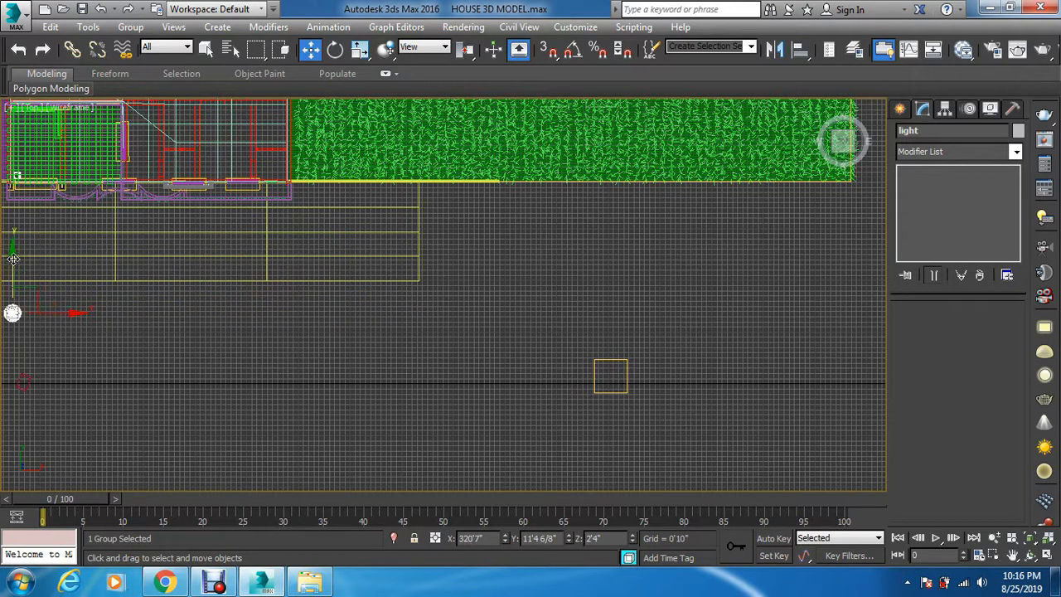
pyautogui.moveTo(19, 250); pyautogui.dragTo(20, 141)
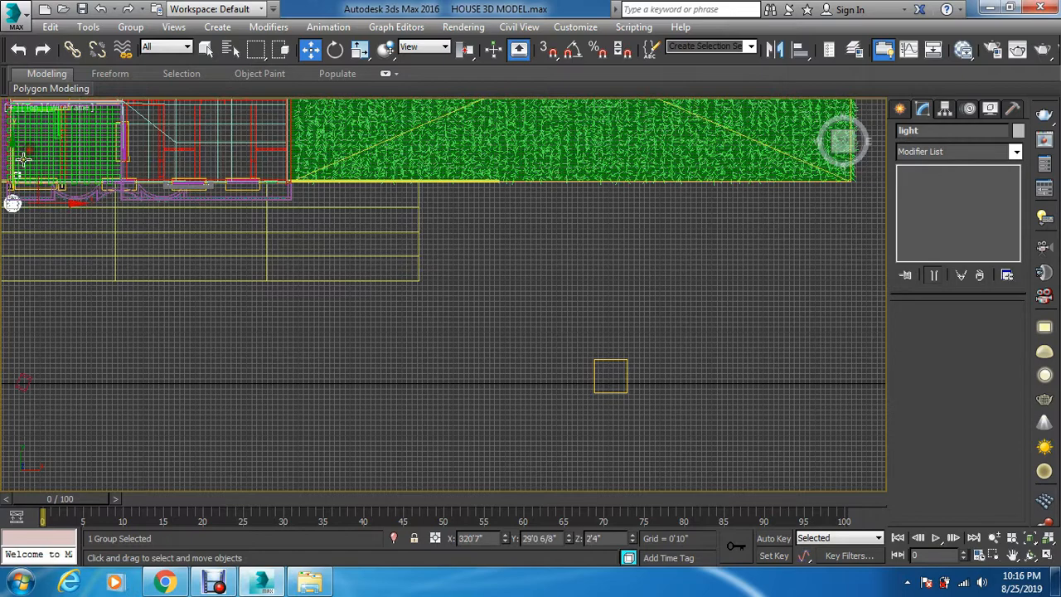
pyautogui.scroll(2, 17, 162)
pyautogui.scroll(4, 5, 194)
pyautogui.scroll(2, 30, 245)
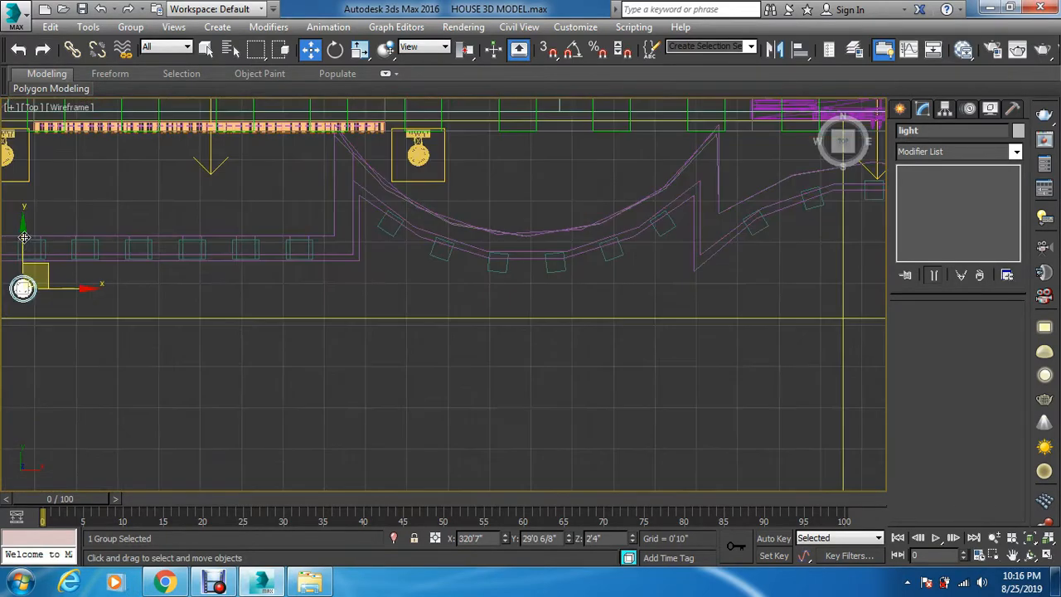
pyautogui.moveTo(104, 343); pyautogui.dragTo(248, 407, button='middle')
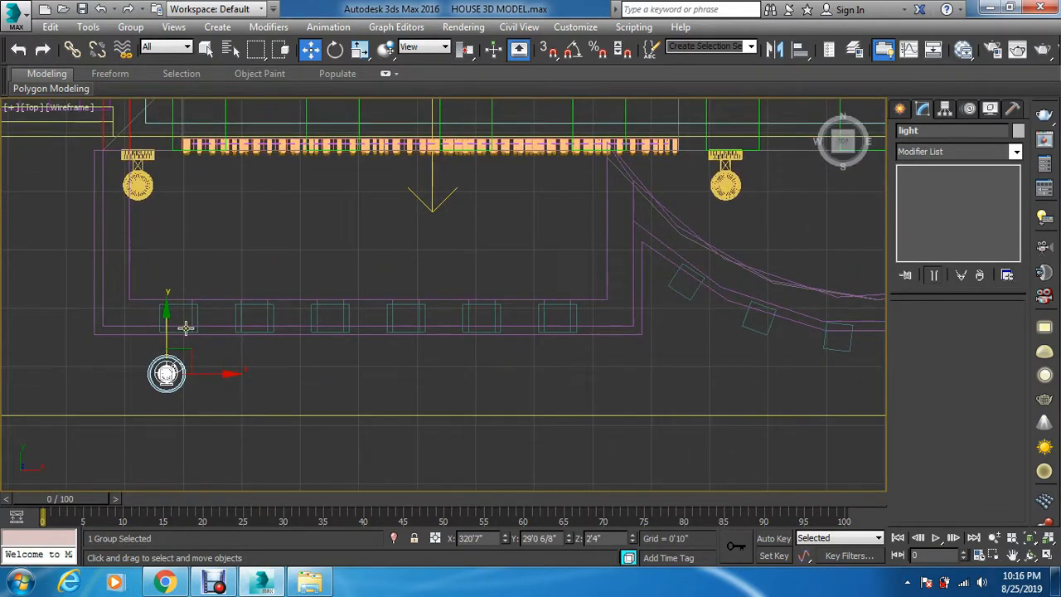
pyautogui.moveTo(165, 330); pyautogui.dragTo(160, 198)
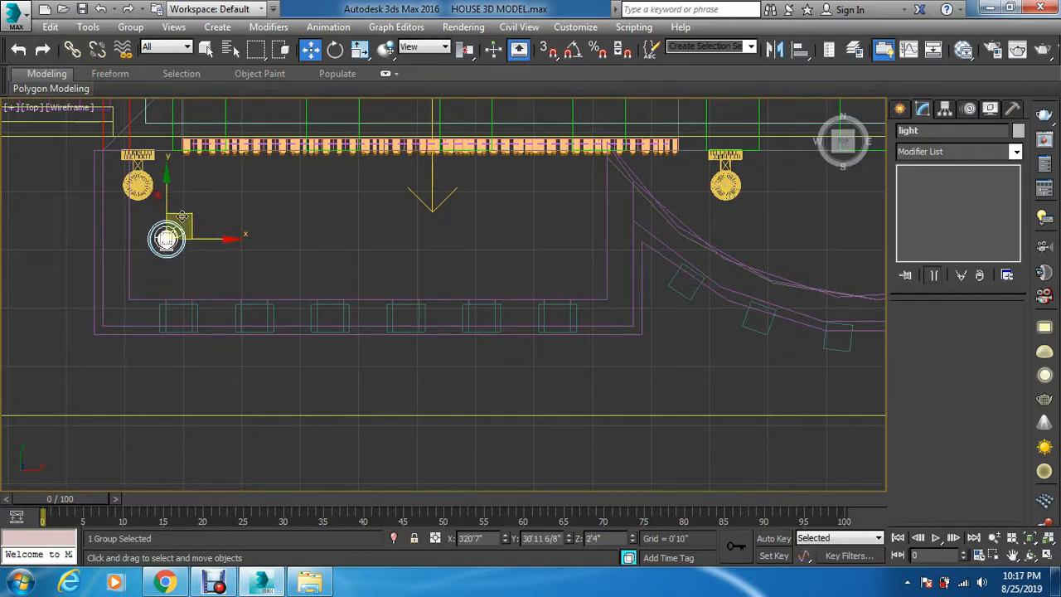
pyautogui.moveTo(202, 237); pyautogui.dragTo(241, 249)
# Raise the light group in the Left view to the underside of the balcony slab, at about Z 4'11 6/8"
pyautogui.scroll(-6, 196, 405)
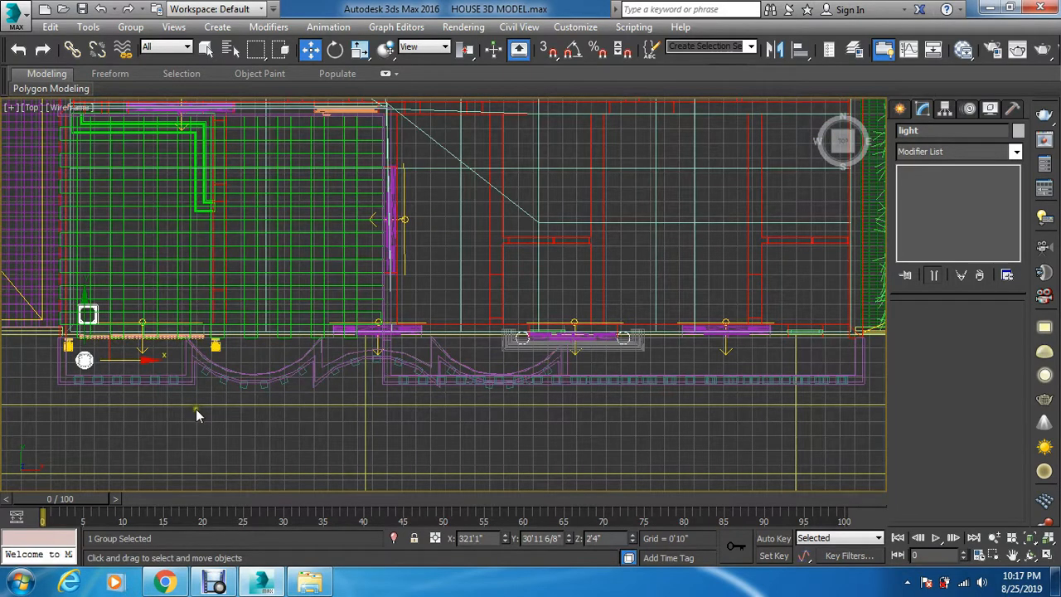
pyautogui.hotkey('alt', 'w')
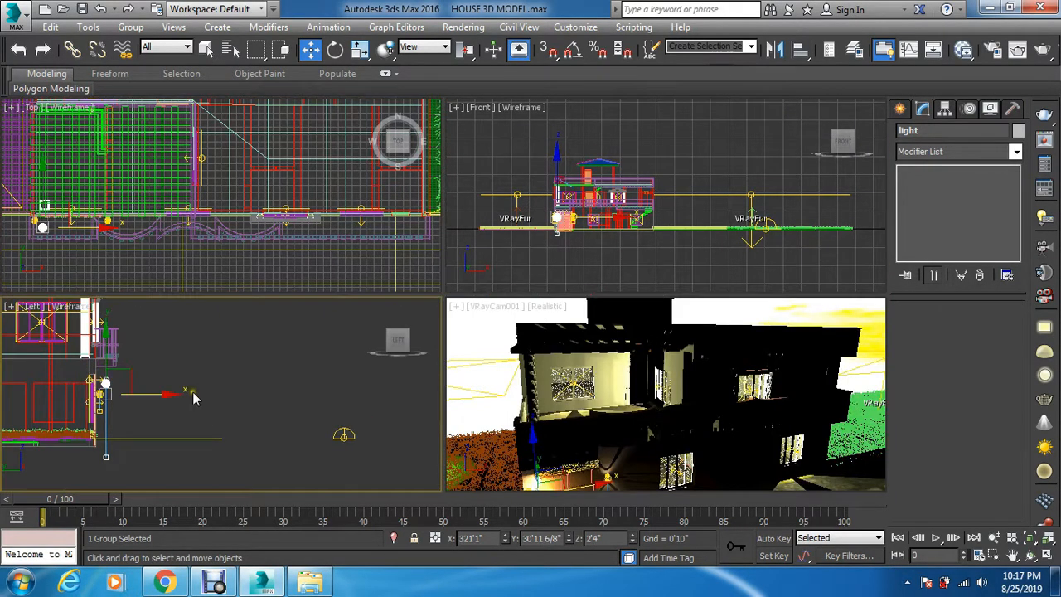
pyautogui.moveTo(194, 397); pyautogui.dragTo(95, 371, button='middle')
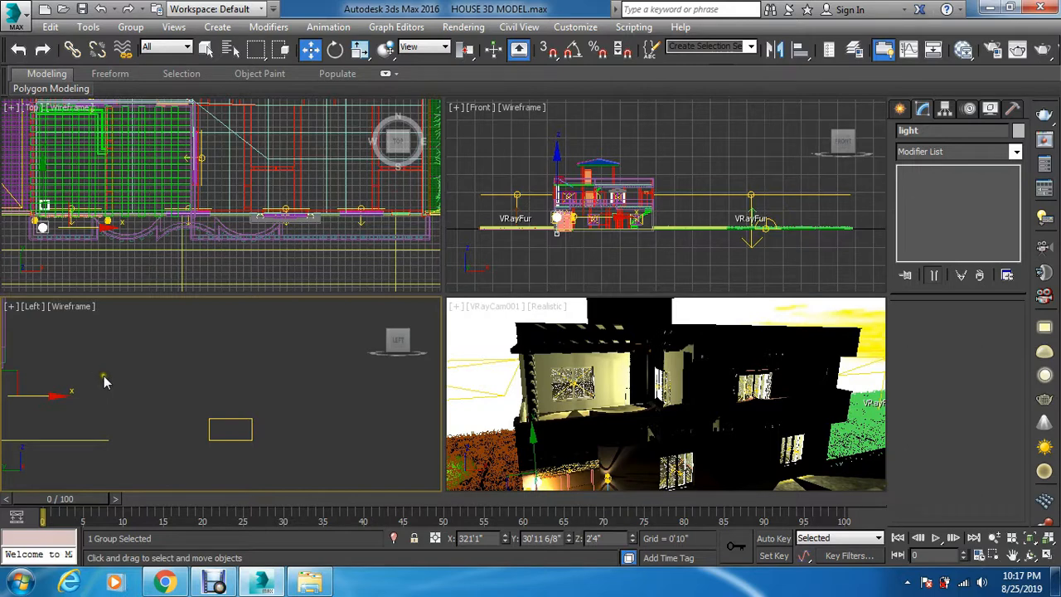
pyautogui.scroll(2, 157, 367)
pyautogui.scroll(-2, 157, 364)
pyautogui.hotkey('alt', 'w')
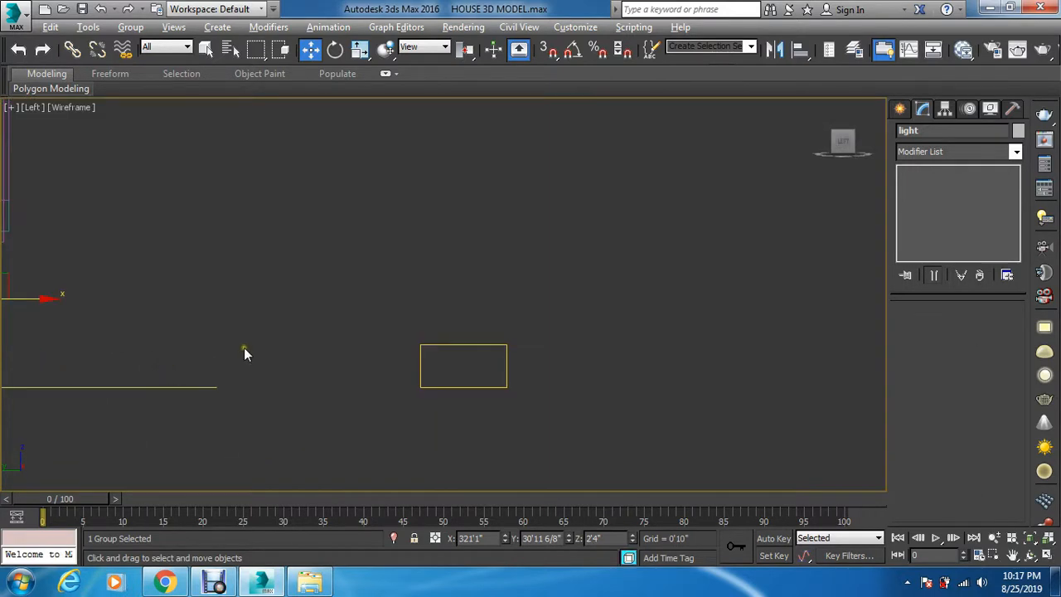
pyautogui.moveTo(196, 287); pyautogui.dragTo(596, 273, button='middle')
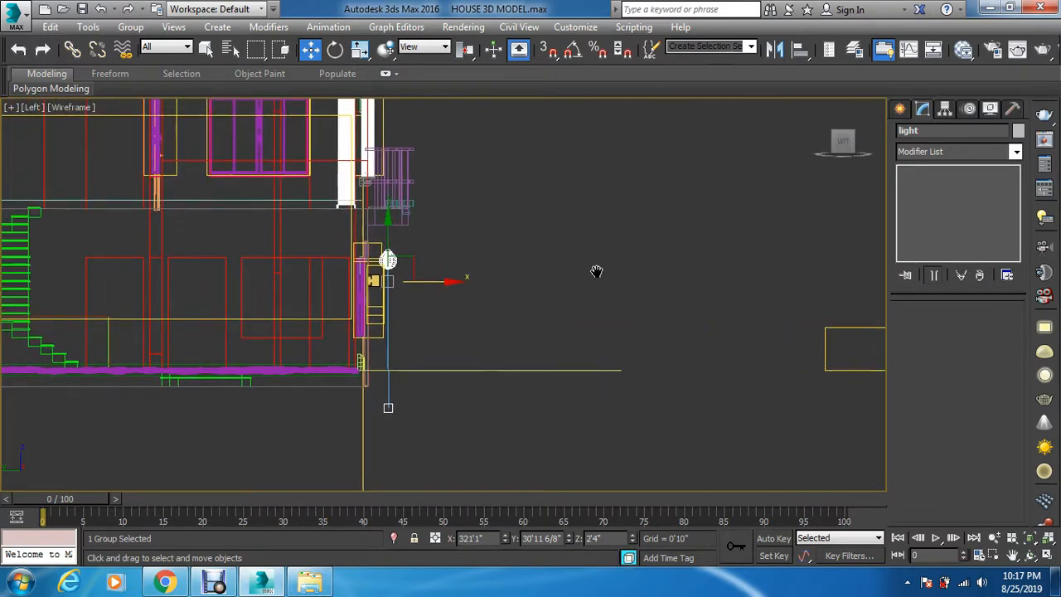
pyautogui.scroll(4, 398, 222)
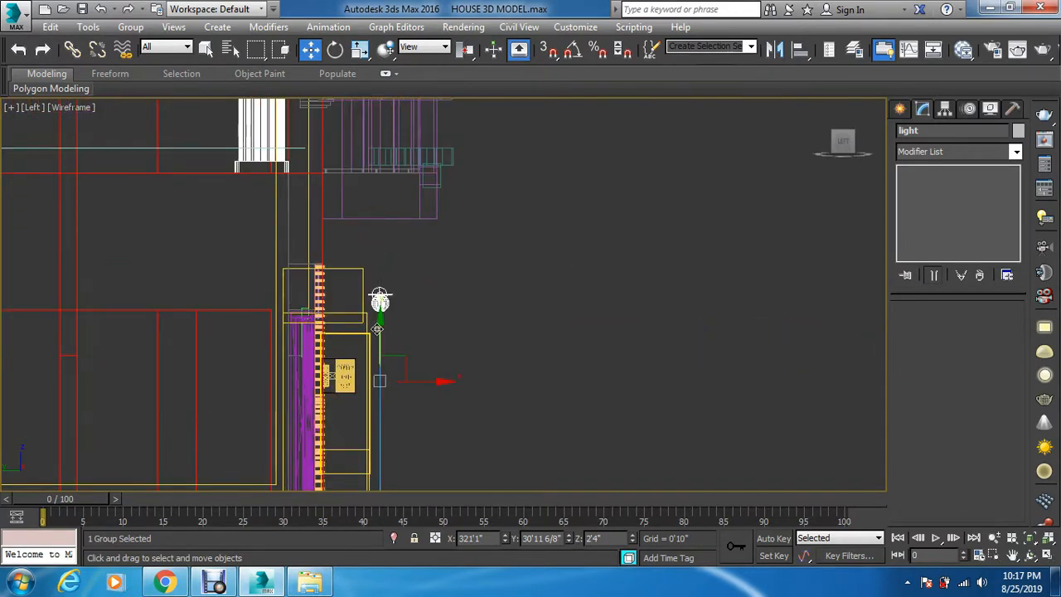
pyautogui.moveTo(379, 330); pyautogui.dragTo(381, 216)
pyautogui.scroll(5, 386, 174)
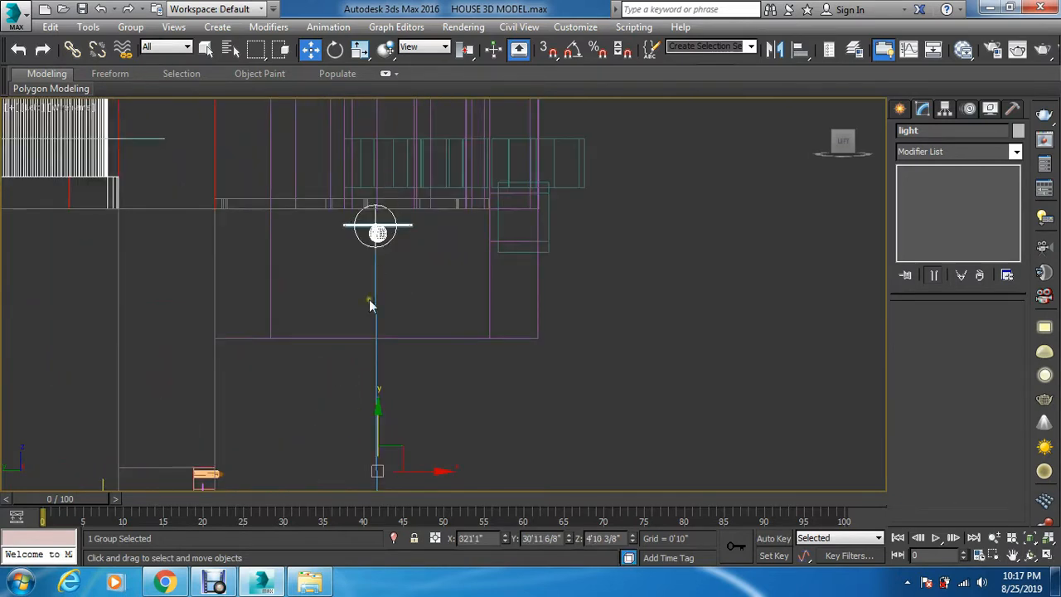
pyautogui.moveTo(378, 428); pyautogui.dragTo(377, 408)
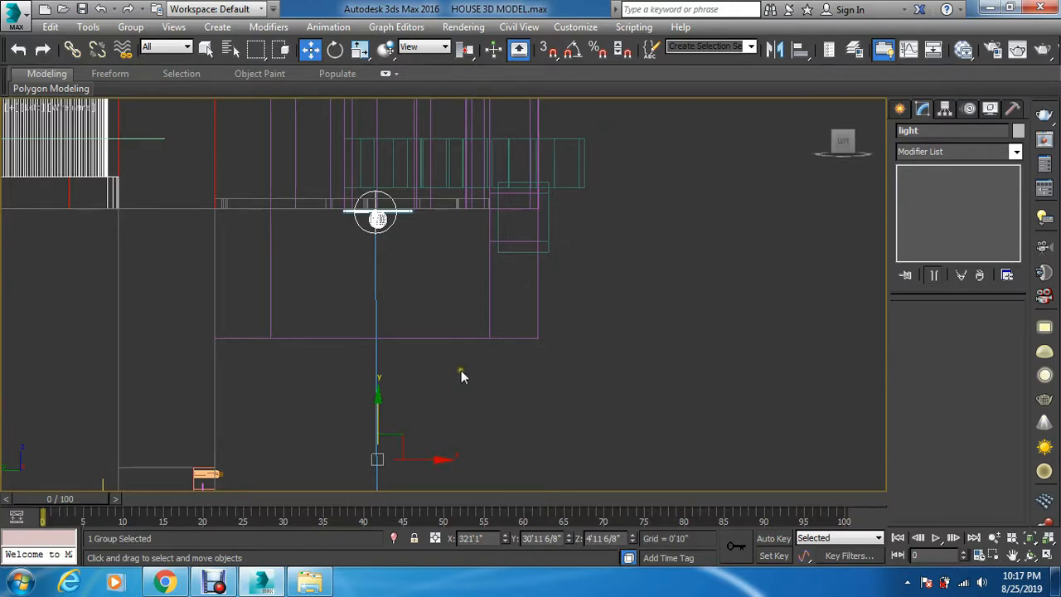
# Copy the light group along X in the Top view to the other end of the front-left balcony, at about 325'8"
pyautogui.hotkey('alt', 'w')
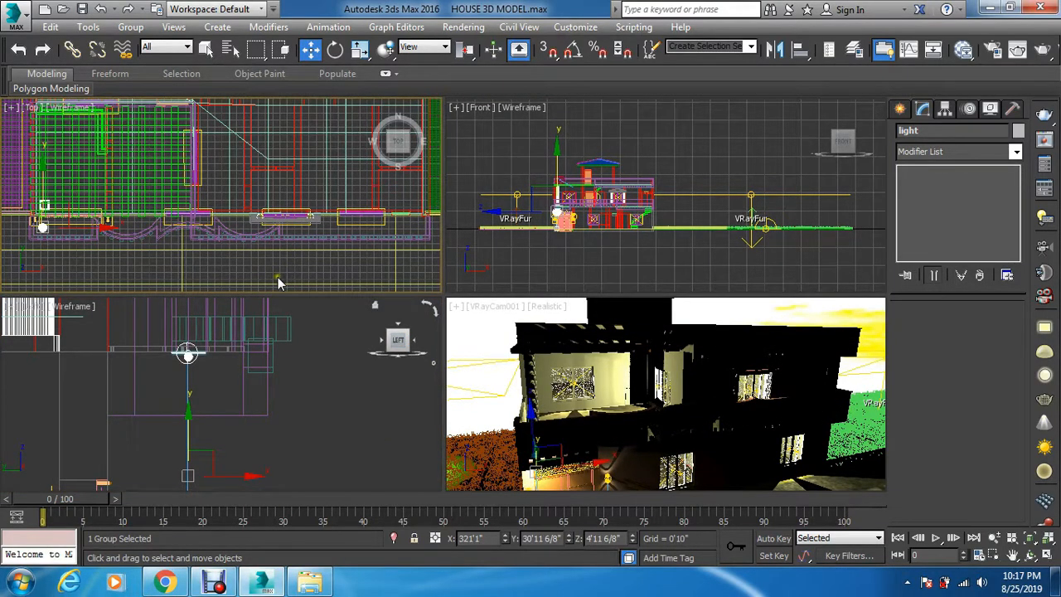
pyautogui.rightClick(181, 300)
pyautogui.hotkey('alt', 'w')
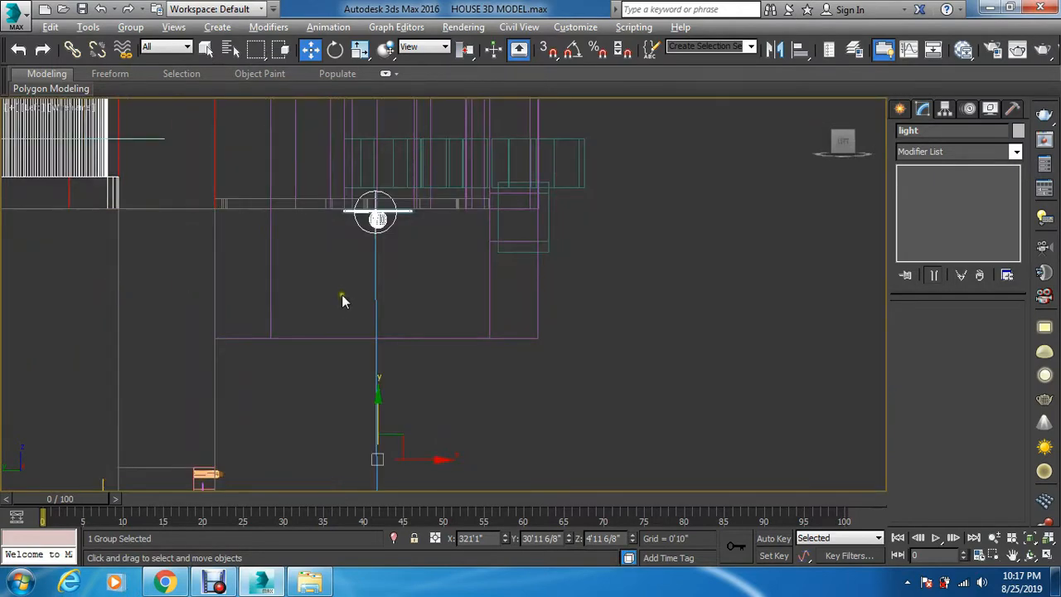
pyautogui.hotkey('alt', 'w')
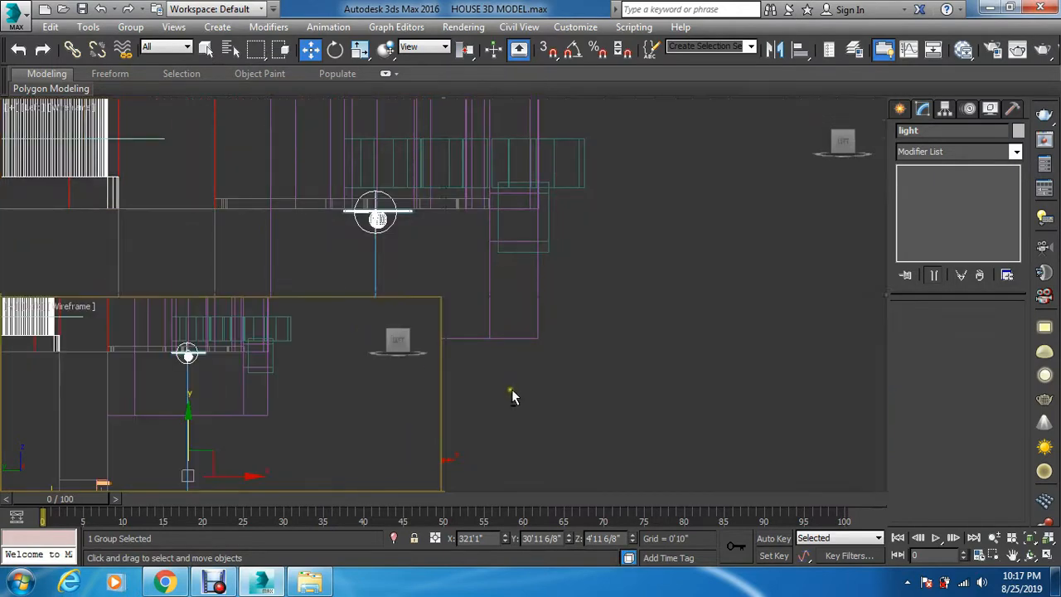
pyautogui.rightClick(229, 267)
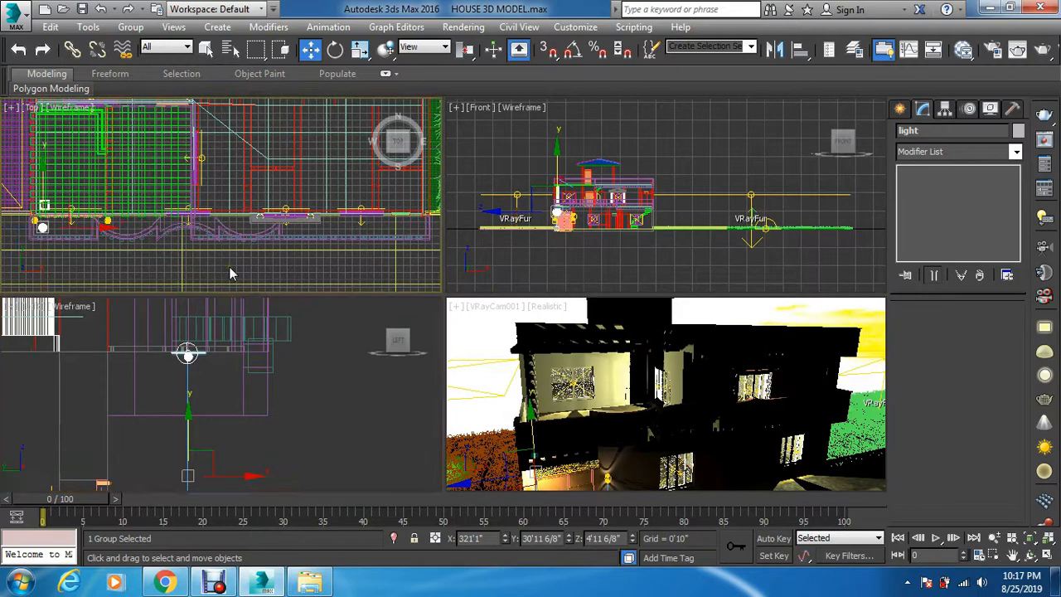
pyautogui.hotkey('alt', 'w')
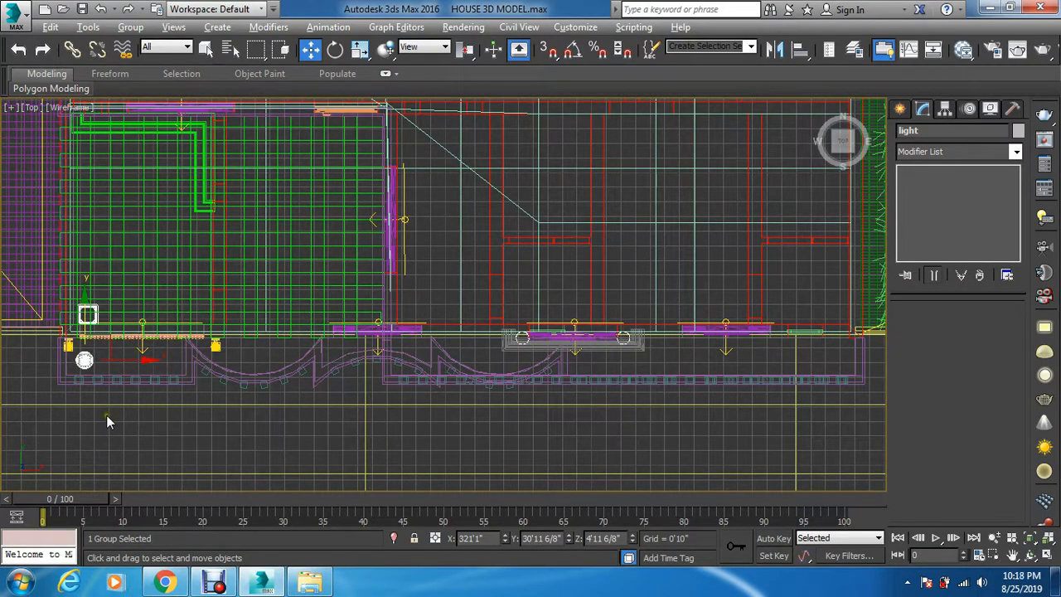
pyautogui.scroll(2, 93, 361)
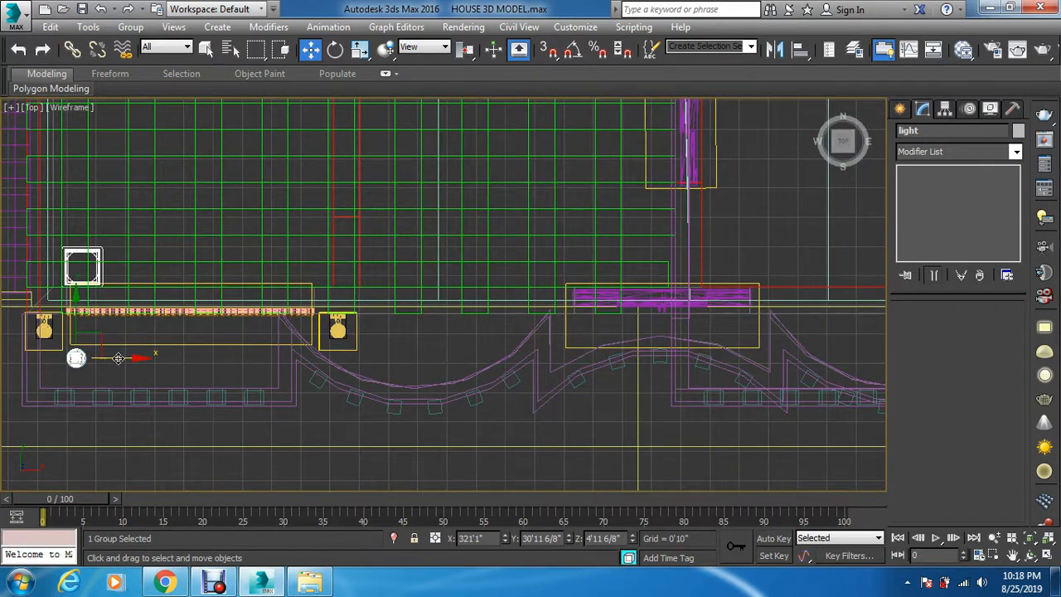
pyautogui.keyDown('shift'); pyautogui.moveTo(119, 358); pyautogui.dragTo(282, 381); pyautogui.keyUp('shift')
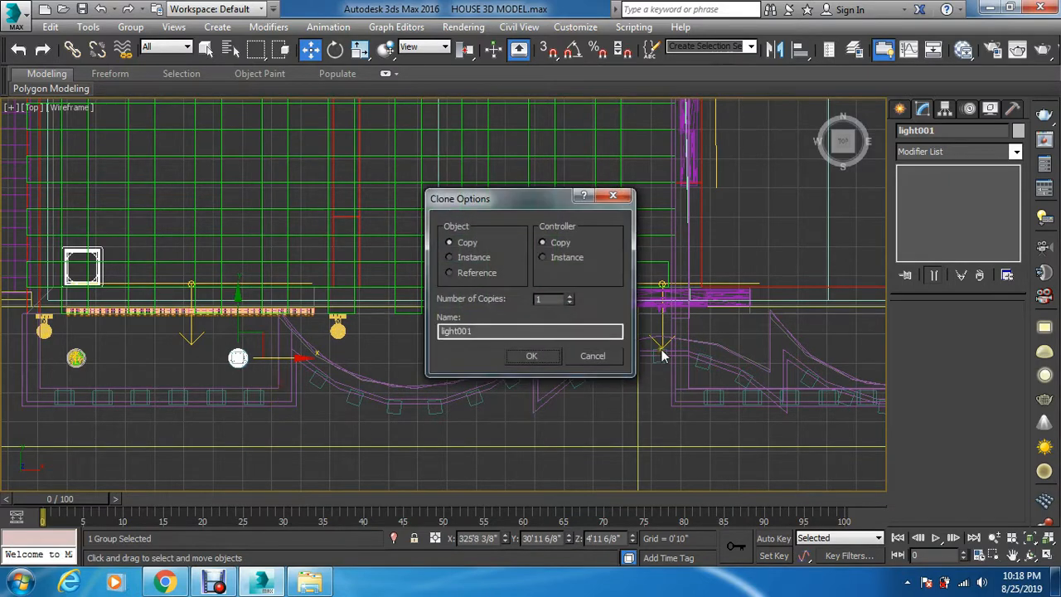
pyautogui.click(540, 354)
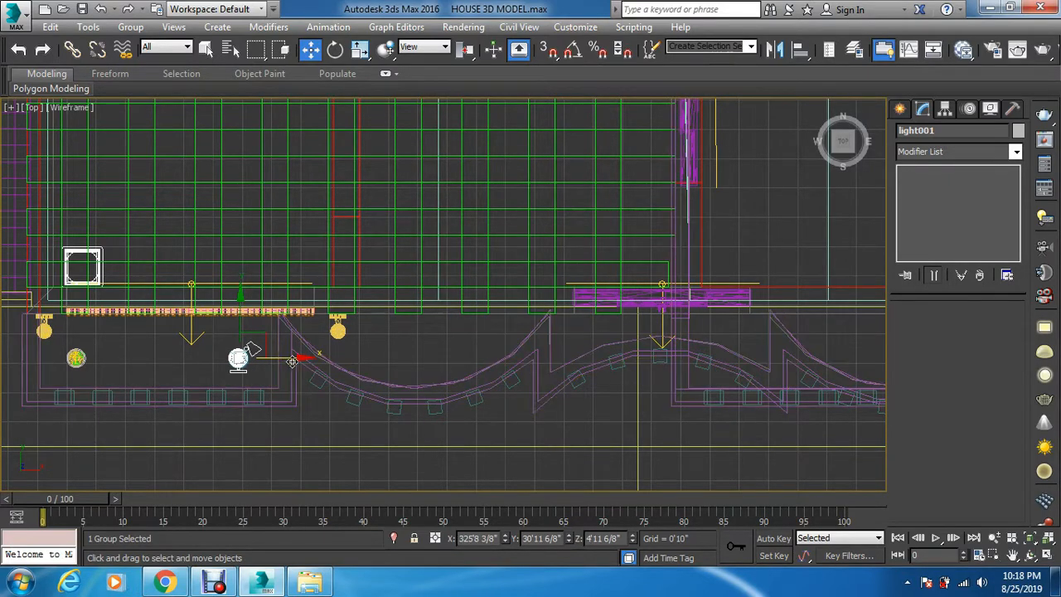
# Copy the second light group along X into the first curved balcony bay at about 330'10", and shift it along Y to about 31'4"
pyautogui.moveTo(291, 361)
pyautogui.keyDown('shift'); pyautogui.mouseDown()
pyautogui.moveTo(416, 355)
pyautogui.moveTo(472, 366)
pyautogui.mouseUp(); pyautogui.keyUp('shift')
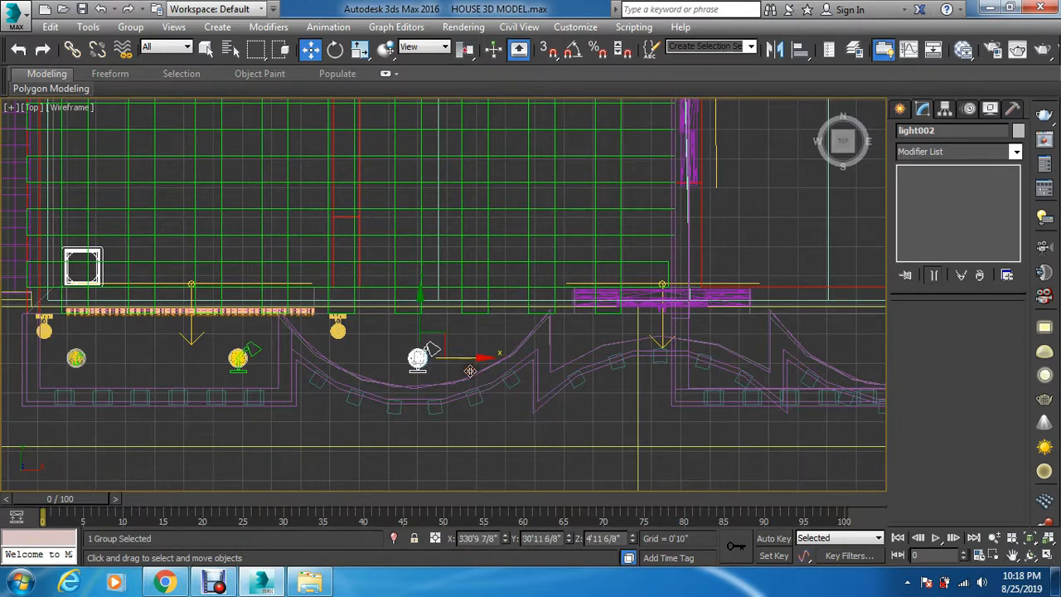
pyautogui.click(533, 356)
pyautogui.moveTo(416, 304); pyautogui.dragTo(417, 294)
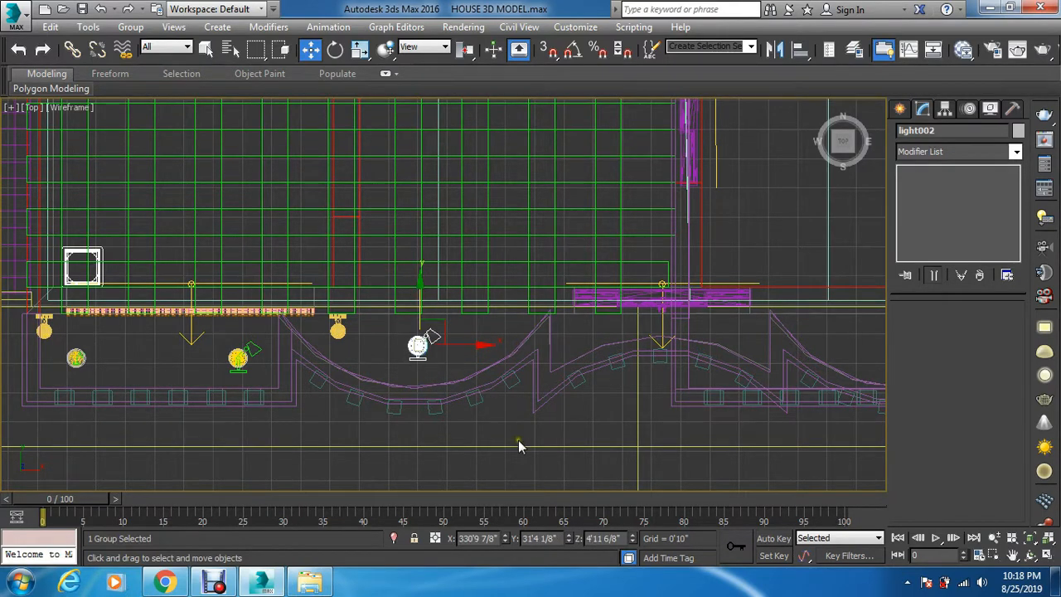
# Copy the light group along X to the middle balcony section at about 337'10", and shift it along Y to about 32'0"
pyautogui.moveTo(519, 442); pyautogui.dragTo(253, 433, button='middle')
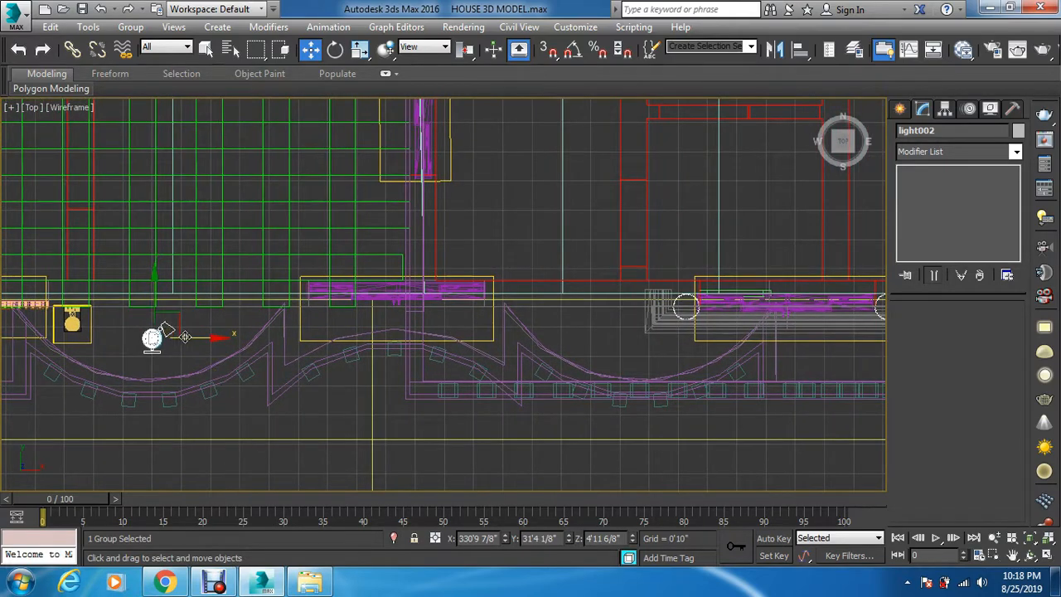
pyautogui.moveTo(196, 336)
pyautogui.keyDown('shift'); pyautogui.mouseDown()
pyautogui.moveTo(429, 336)
pyautogui.moveTo(443, 324)
pyautogui.mouseUp(); pyautogui.keyUp('shift')
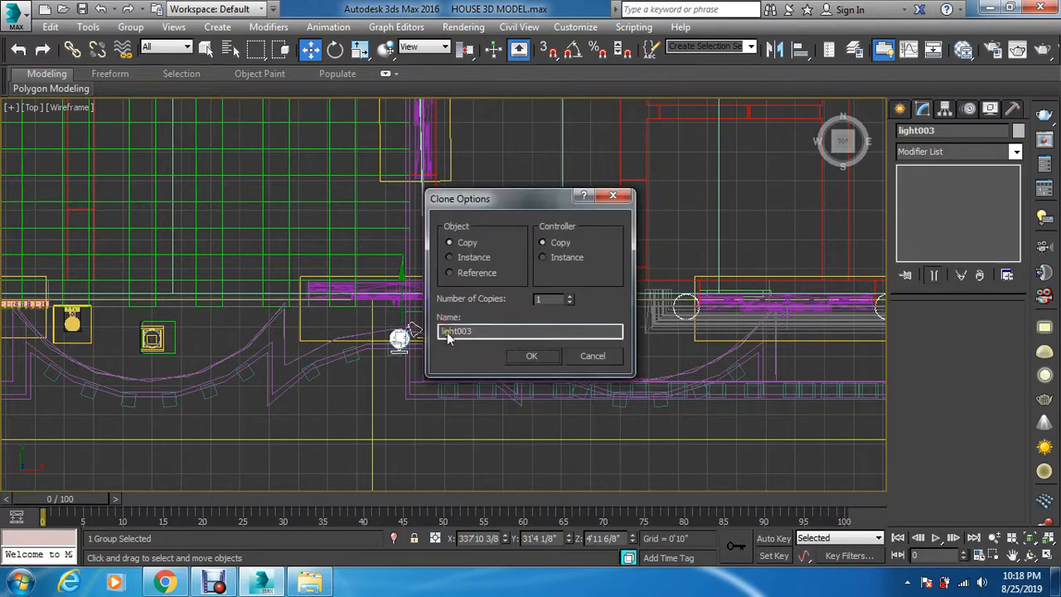
pyautogui.click(528, 356)
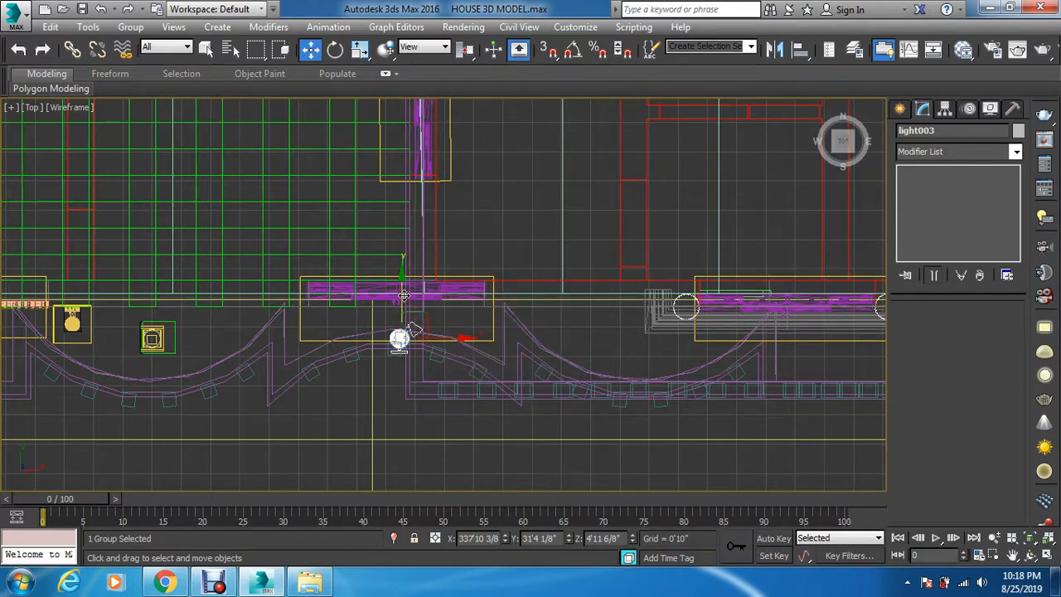
pyautogui.moveTo(404, 295); pyautogui.dragTo(409, 271)
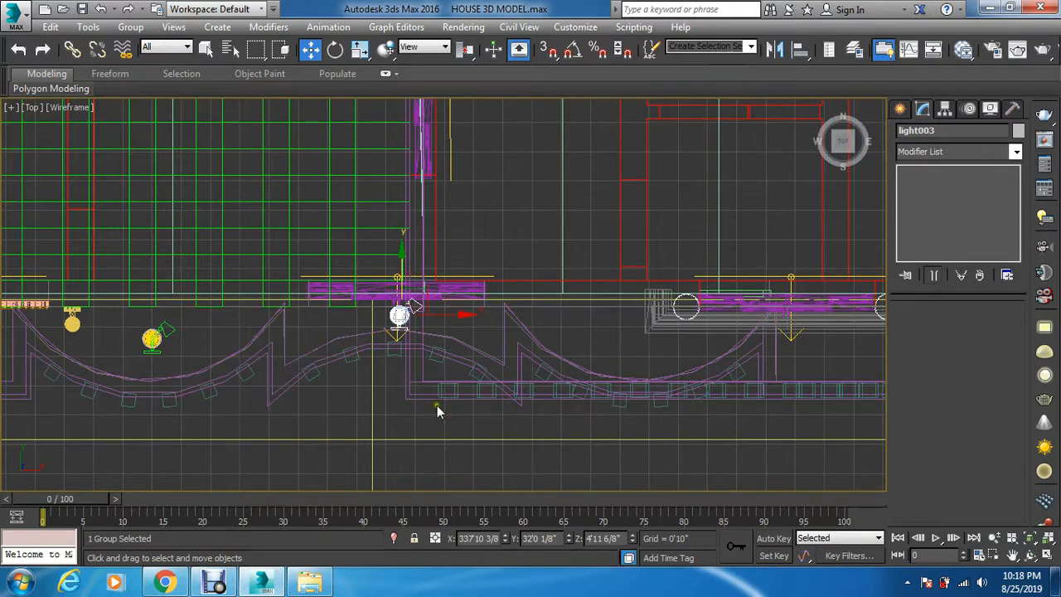
# Copy the light group along X into the next curved balcony bay at about 344'8", and shift it along Y to about 31'4"
pyautogui.moveTo(437, 406); pyautogui.dragTo(336, 396, button='middle')
pyautogui.keyDown('shift'); pyautogui.moveTo(339, 304); pyautogui.dragTo(583, 308); pyautogui.keyUp('shift')
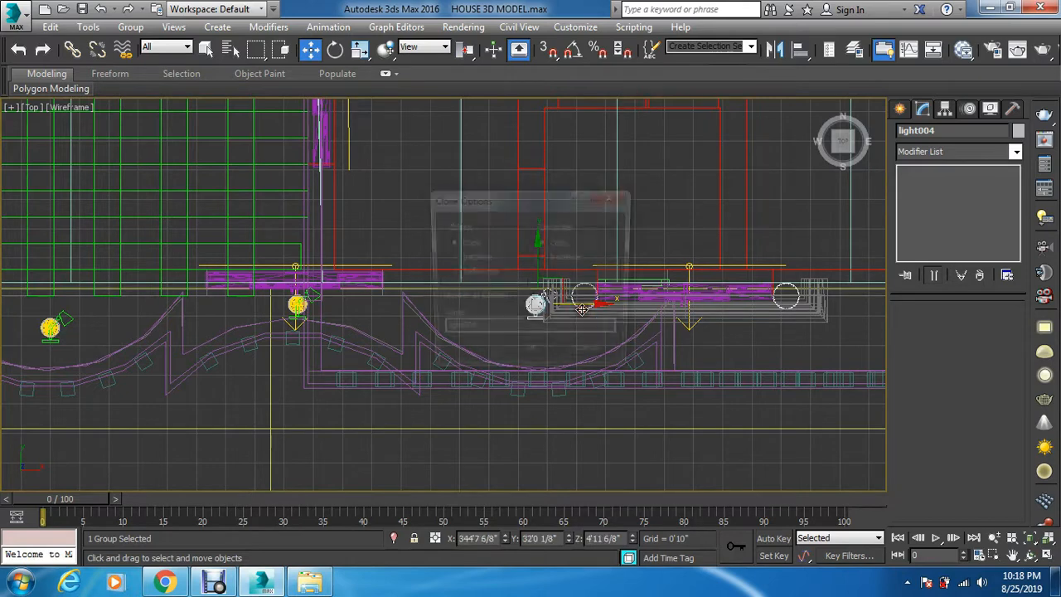
pyautogui.click(534, 357)
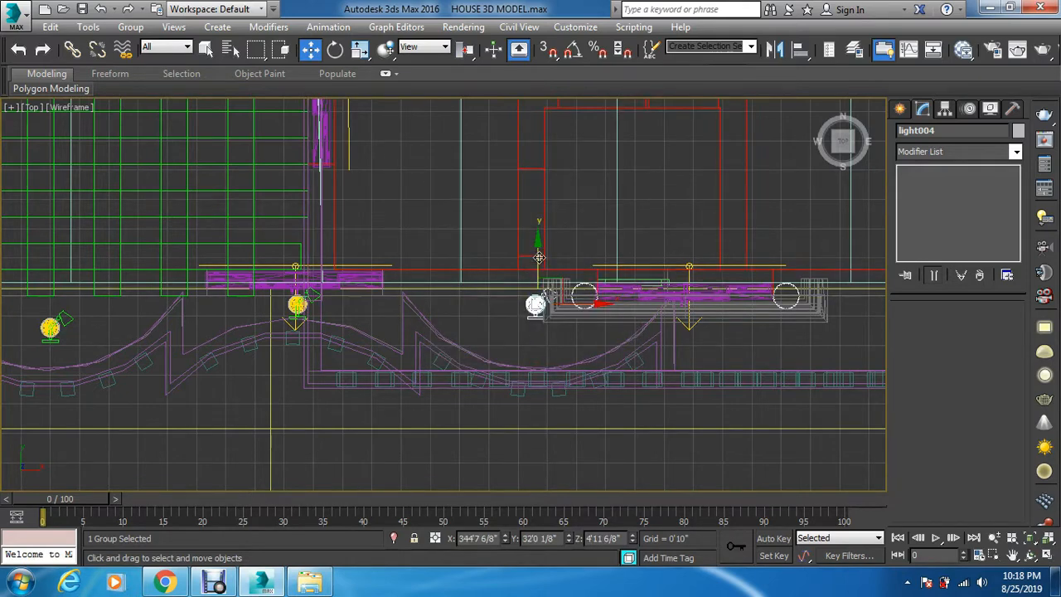
pyautogui.moveTo(534, 248); pyautogui.dragTo(551, 284)
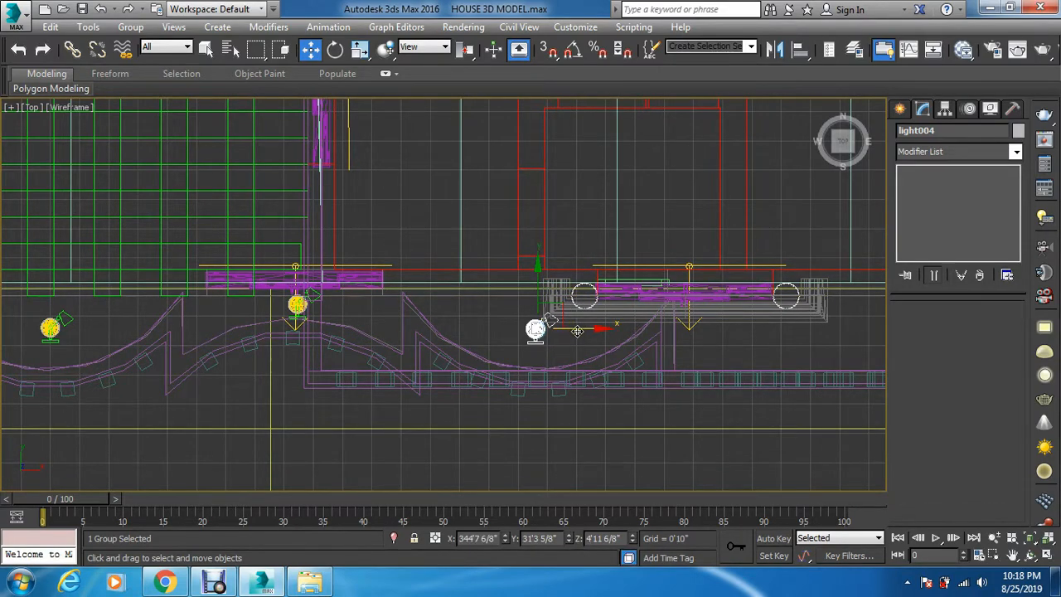
# Copy the light group along X twice under the straight balcony section, placing the copies at about 349'7" and 356'3"
pyautogui.moveTo(622, 414); pyautogui.dragTo(430, 422, button='middle')
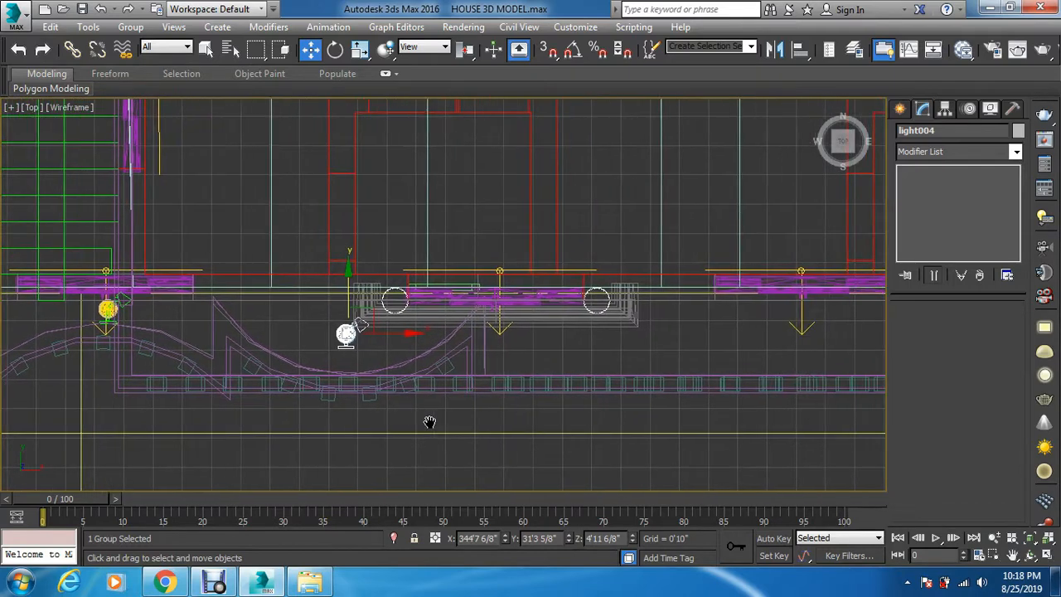
pyautogui.moveTo(509, 408); pyautogui.dragTo(353, 417, button='middle')
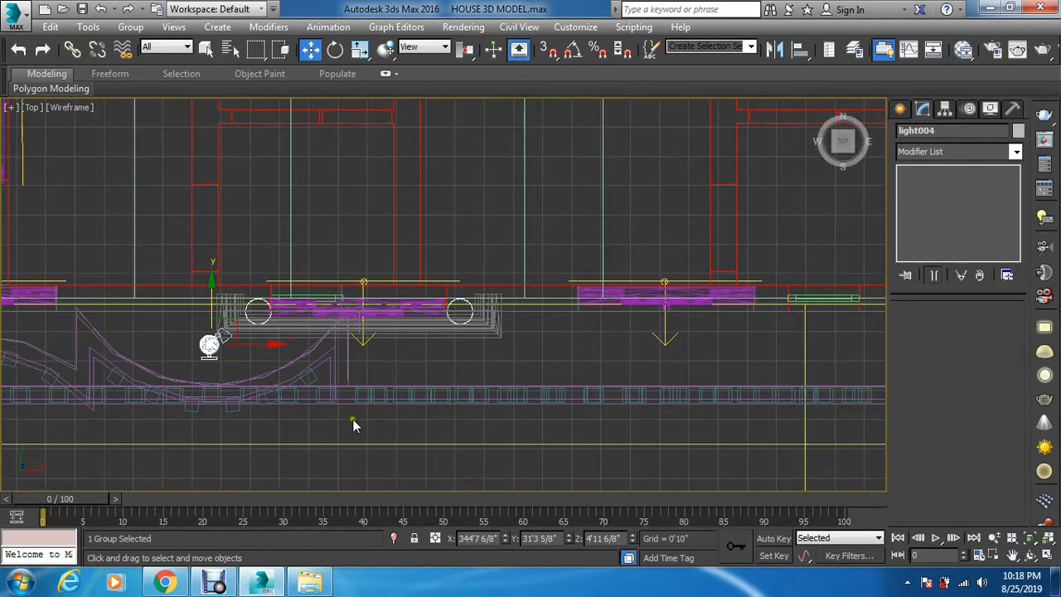
pyautogui.moveTo(259, 343)
pyautogui.keyDown('shift'); pyautogui.mouseDown()
pyautogui.moveTo(410, 349)
pyautogui.moveTo(434, 363)
pyautogui.mouseUp(); pyautogui.keyUp('shift')
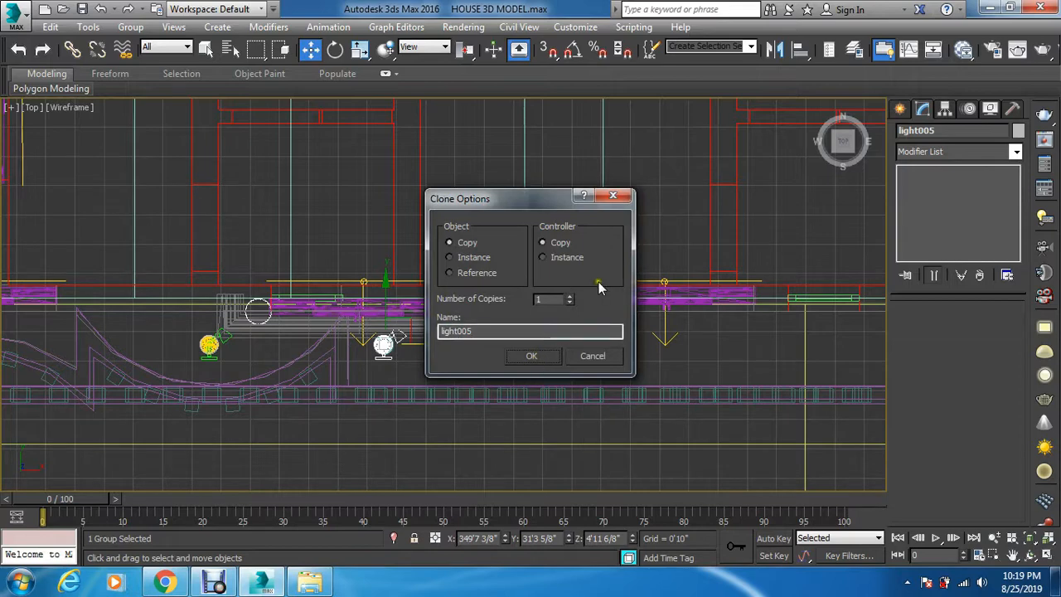
pyautogui.click(543, 355)
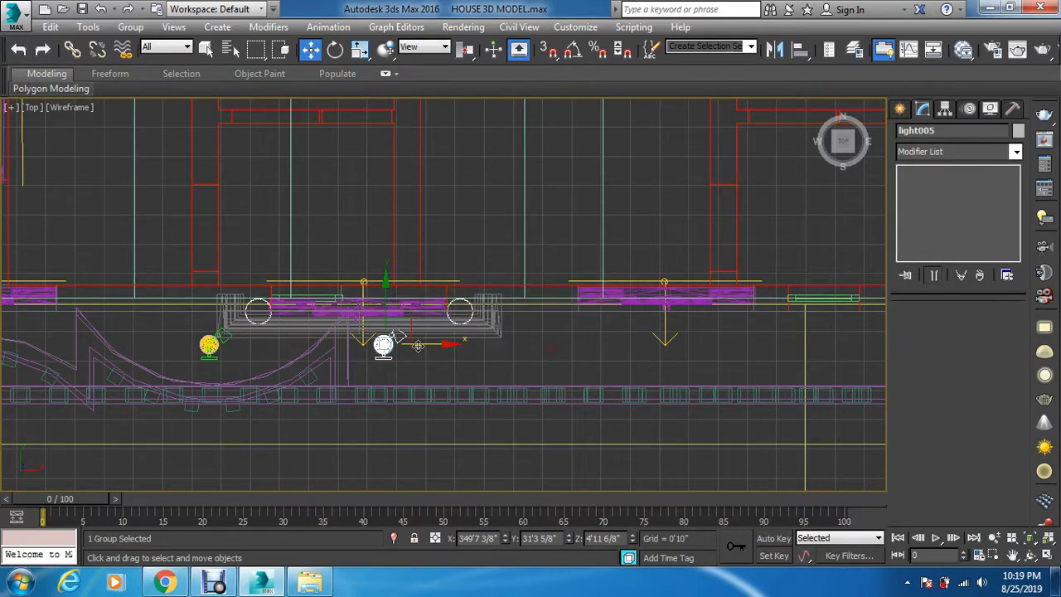
pyautogui.keyDown('shift'); pyautogui.moveTo(464, 354); pyautogui.dragTo(660, 356); pyautogui.keyUp('shift')
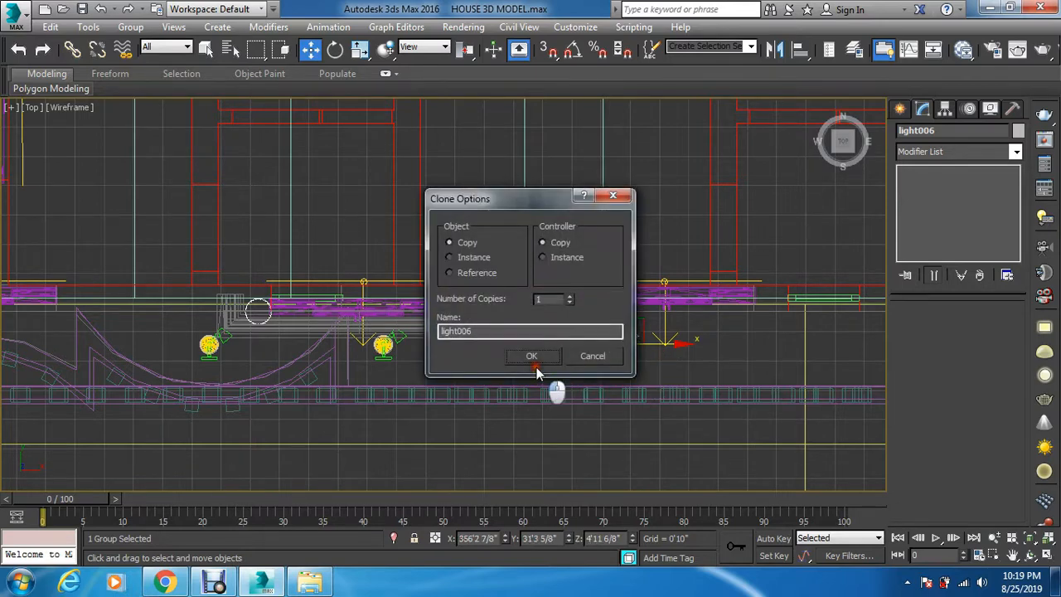
pyautogui.click(537, 356)
# Copy the light group along X to the balcony's far end at about 363'8", and shift the preceding group along X to about 356'7"
pyautogui.moveTo(585, 423)
pyautogui.mouseDown(button='middle')
pyautogui.moveTo(348, 422)
pyautogui.moveTo(227, 435)
pyautogui.mouseUp(button='middle')
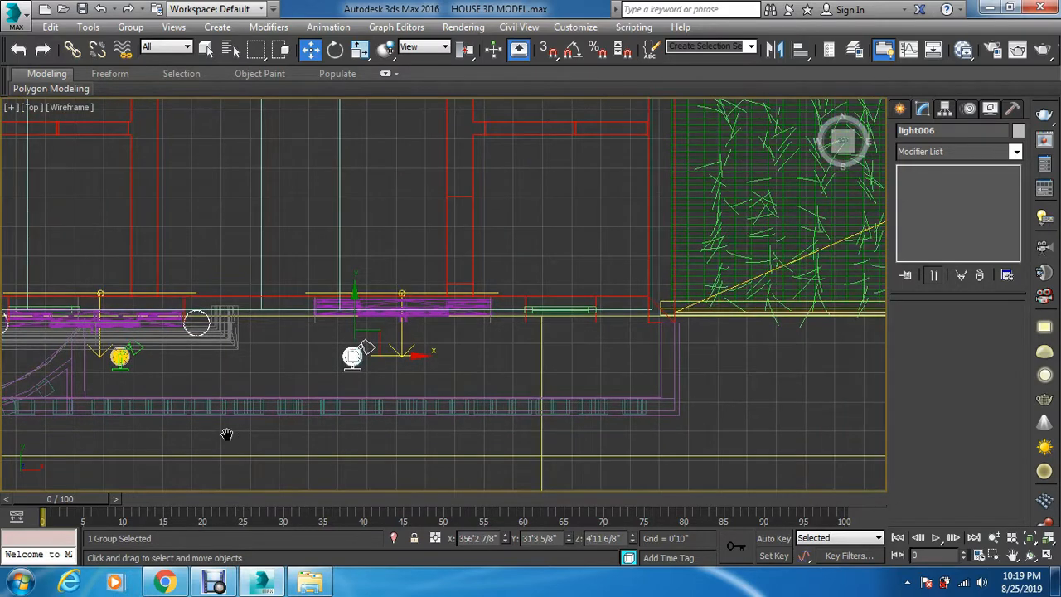
pyautogui.moveTo(405, 356)
pyautogui.keyDown('shift'); pyautogui.mouseDown()
pyautogui.moveTo(610, 356)
pyautogui.moveTo(669, 372)
pyautogui.mouseUp(); pyautogui.keyUp('shift')
pyautogui.click(532, 355)
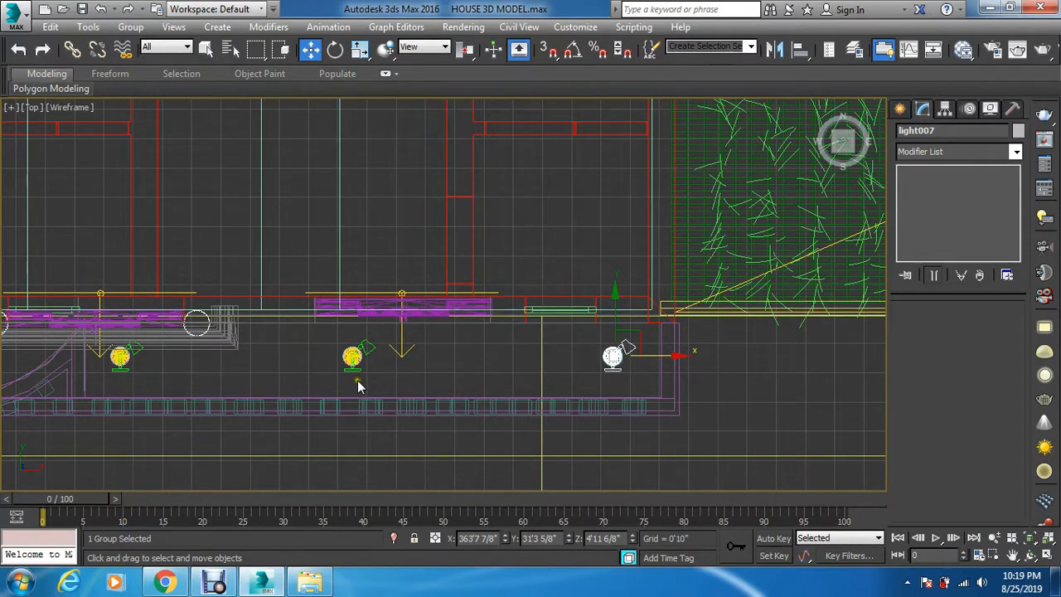
pyautogui.click(353, 358)
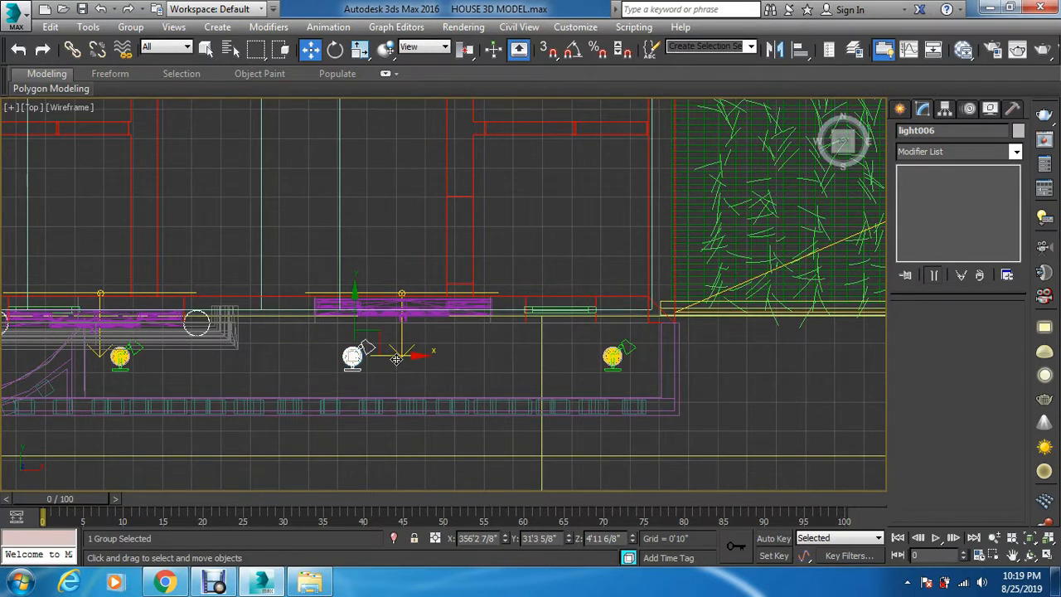
pyautogui.moveTo(396, 359); pyautogui.dragTo(407, 360)
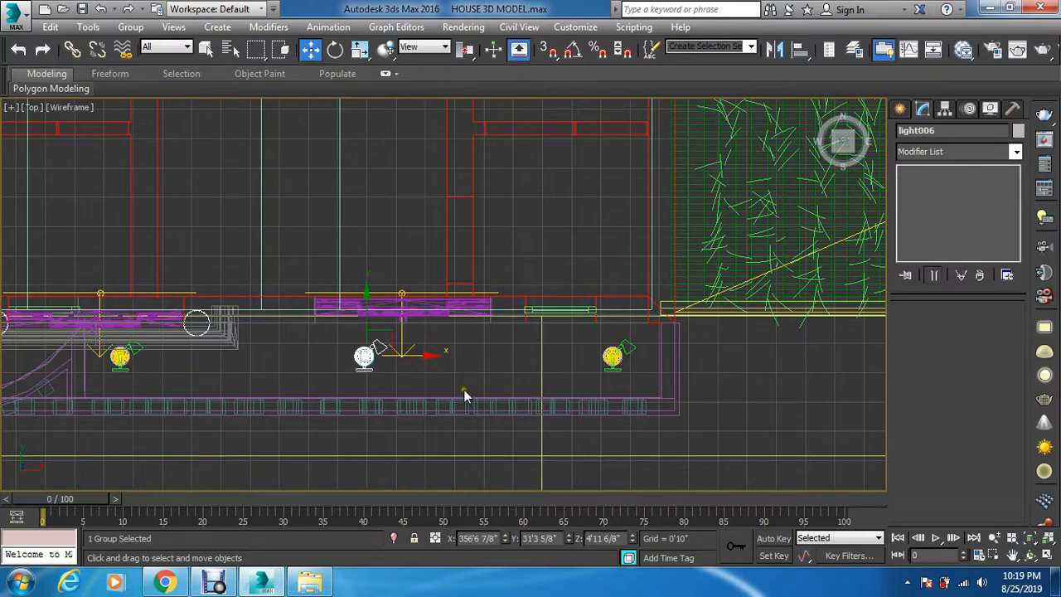
# Return to the four-viewport layout, render the VRayCam001 view, and maximize the V-Ray frame buffer
pyautogui.hotkey('alt', 'w')
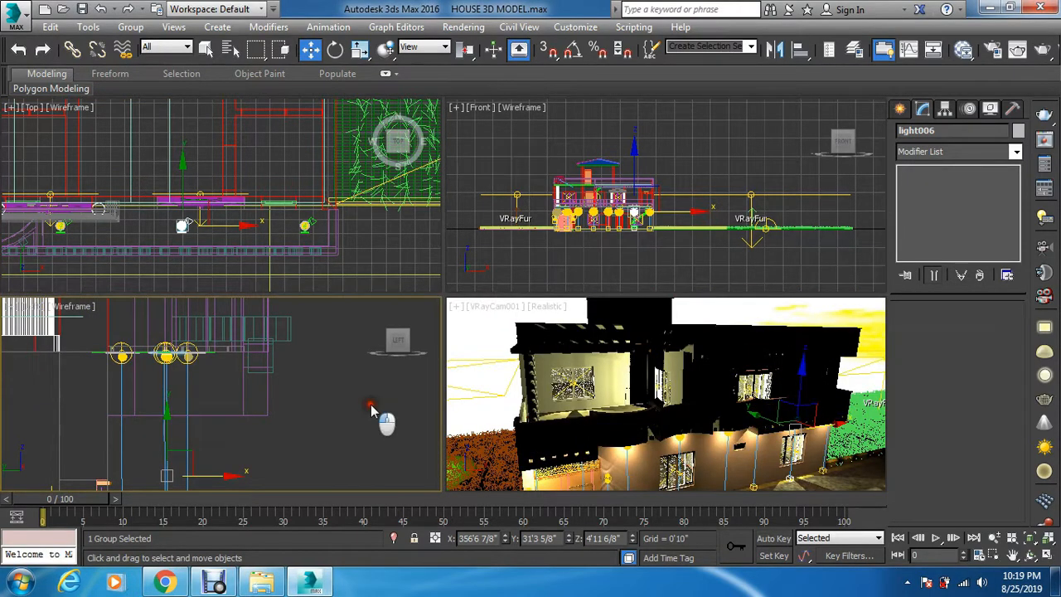
pyautogui.click(476, 366)
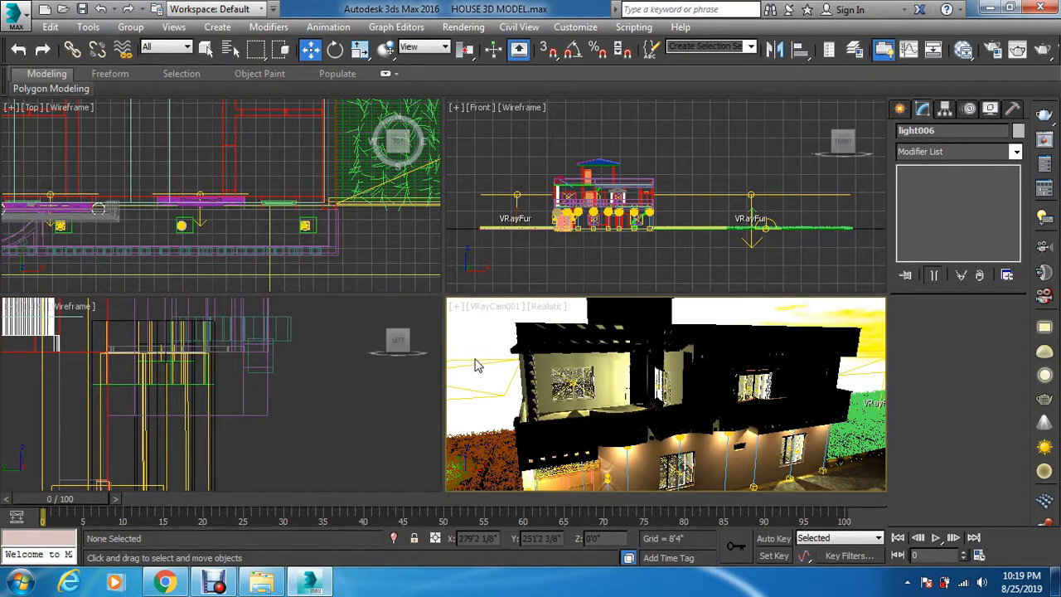
pyautogui.hotkey('shift', 'q')
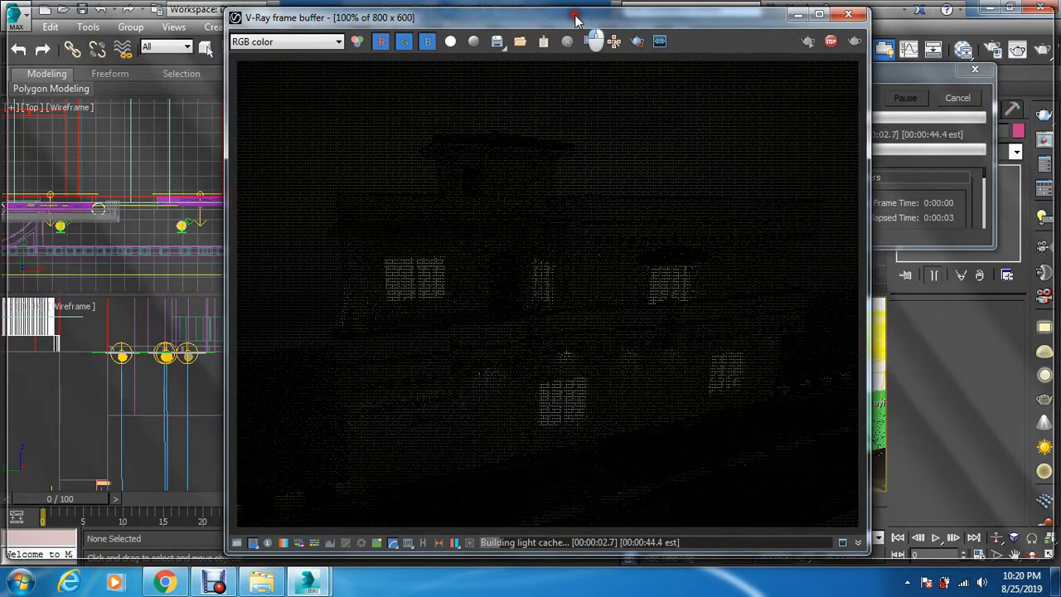
pyautogui.doubleClick(575, 17)
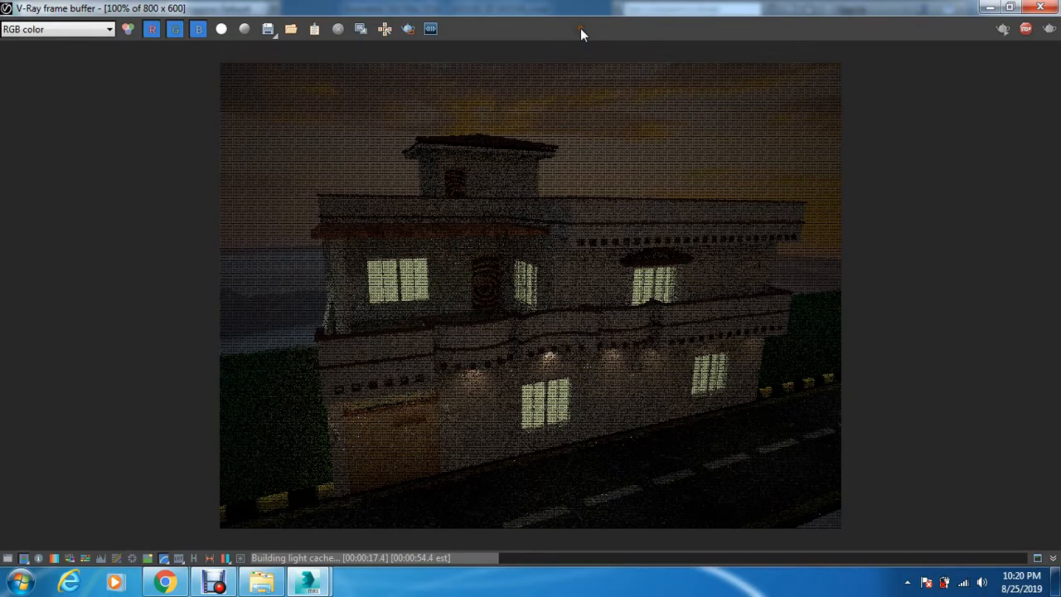